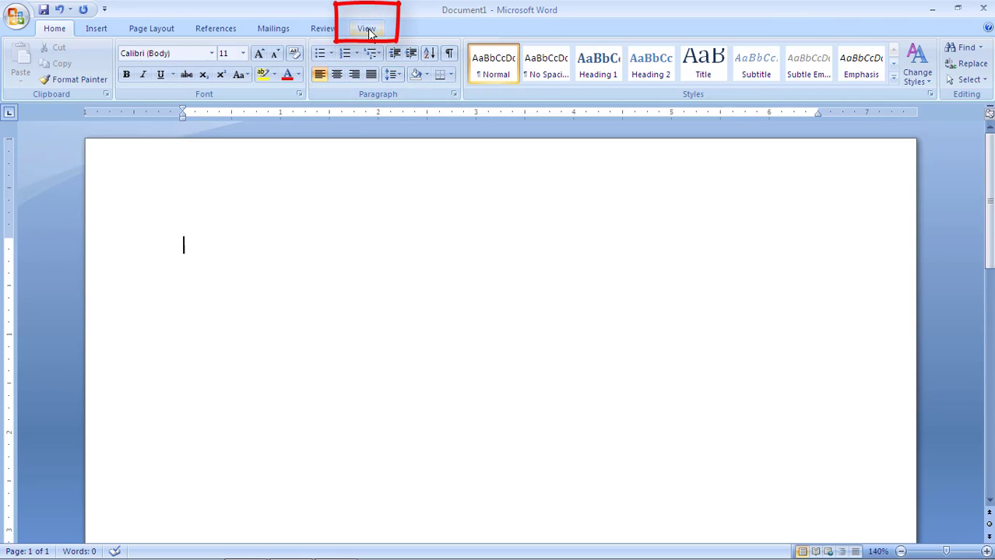
Step: Set up a new macro recording named English, stored in All Documents (Normal.dotm)
left_click(367, 29)
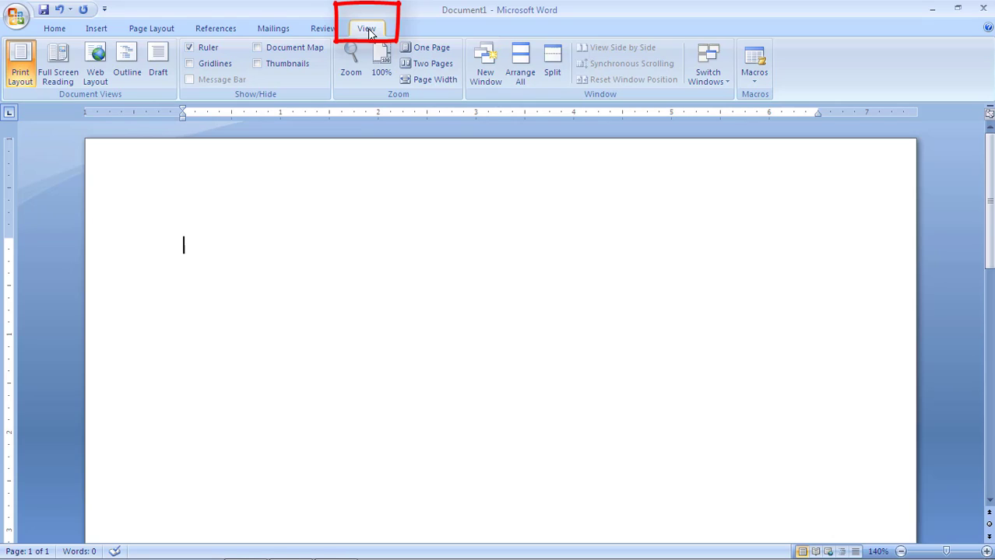
left_click(752, 84)
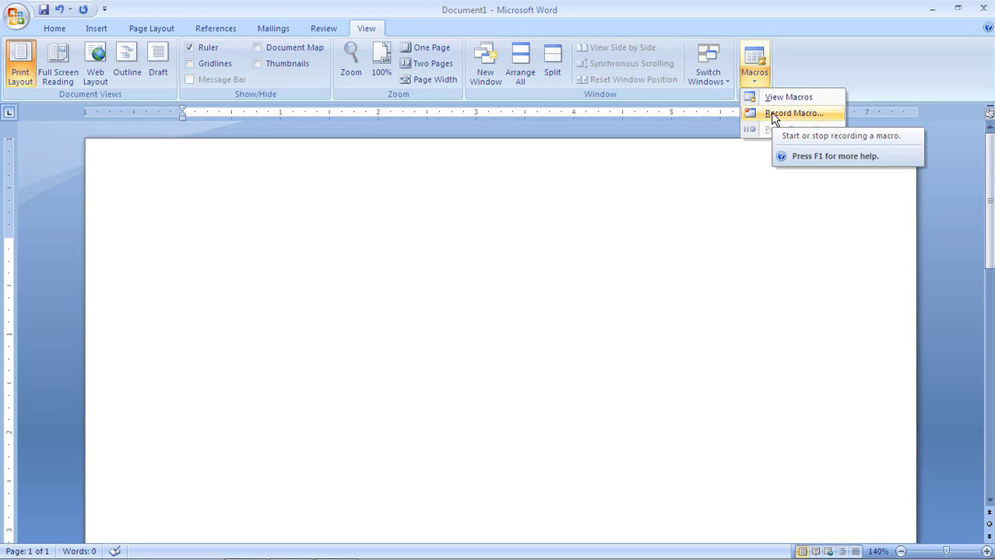
left_click(772, 114)
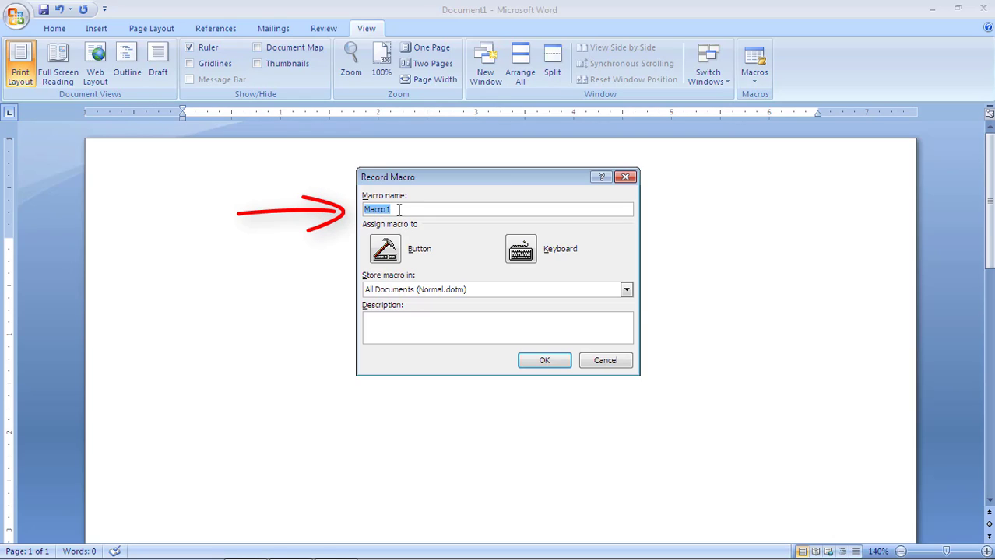
key("BackSpace")
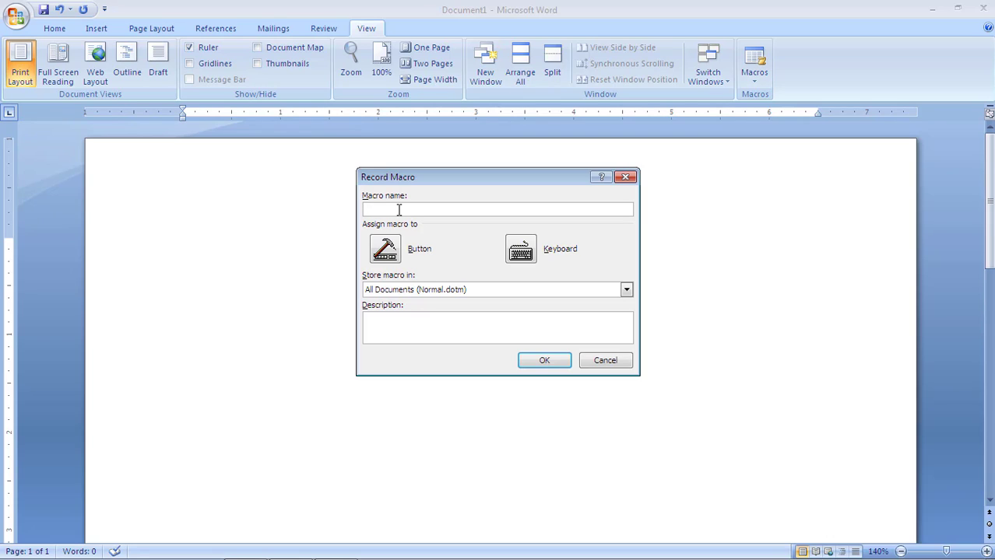
type("English")
Step: Assign the keyboard shortcut Ctrl+1 to the English macro and begin recording it
left_click(526, 258)
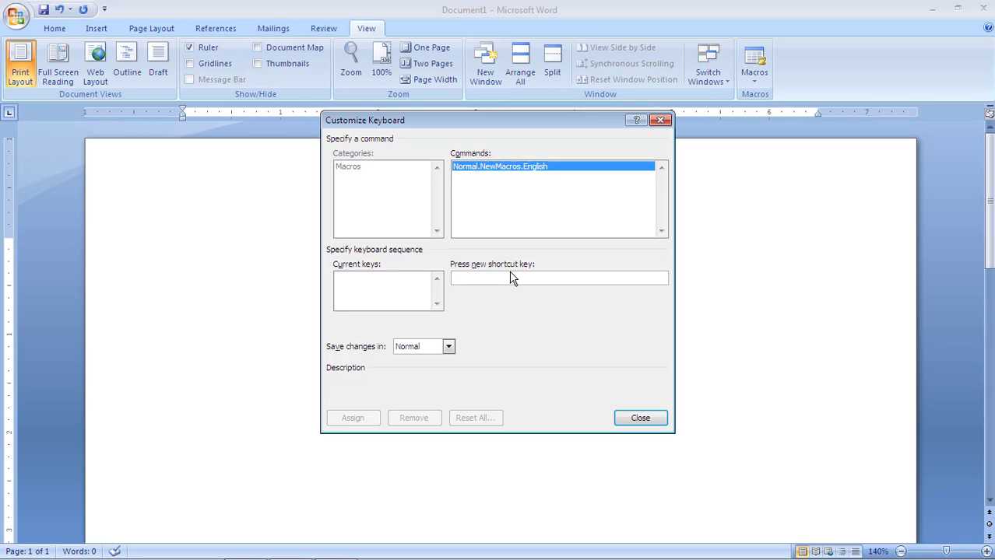
key("ctrl+1")
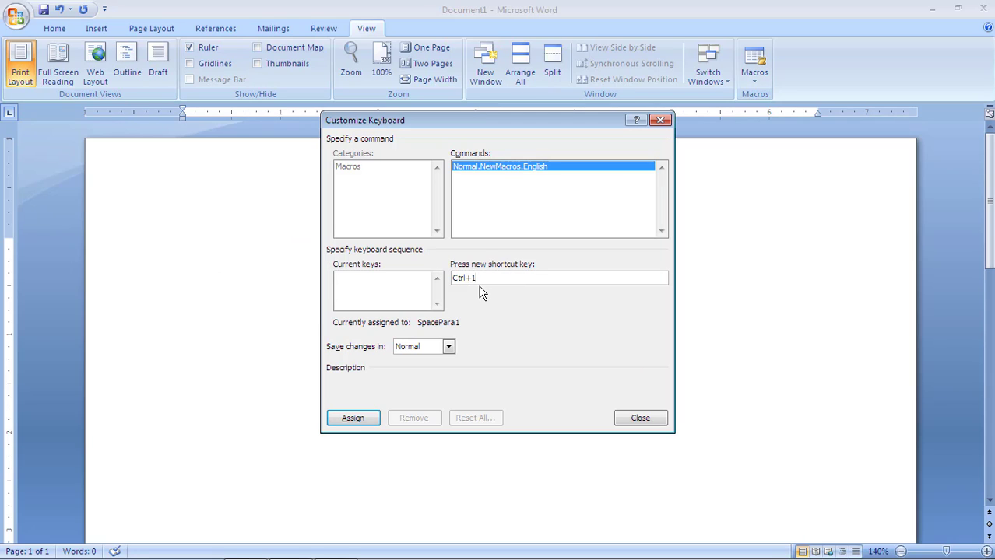
left_click(353, 419)
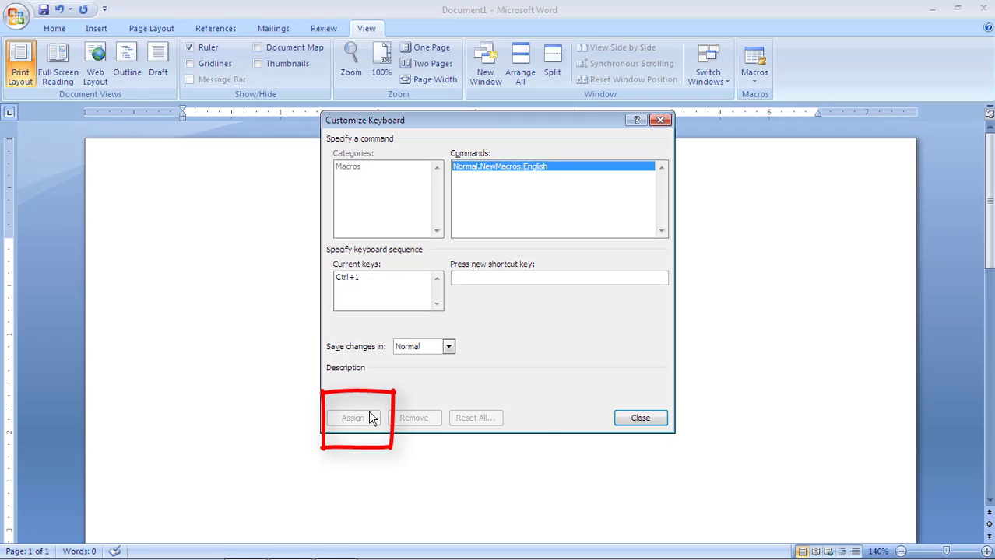
left_click(638, 420)
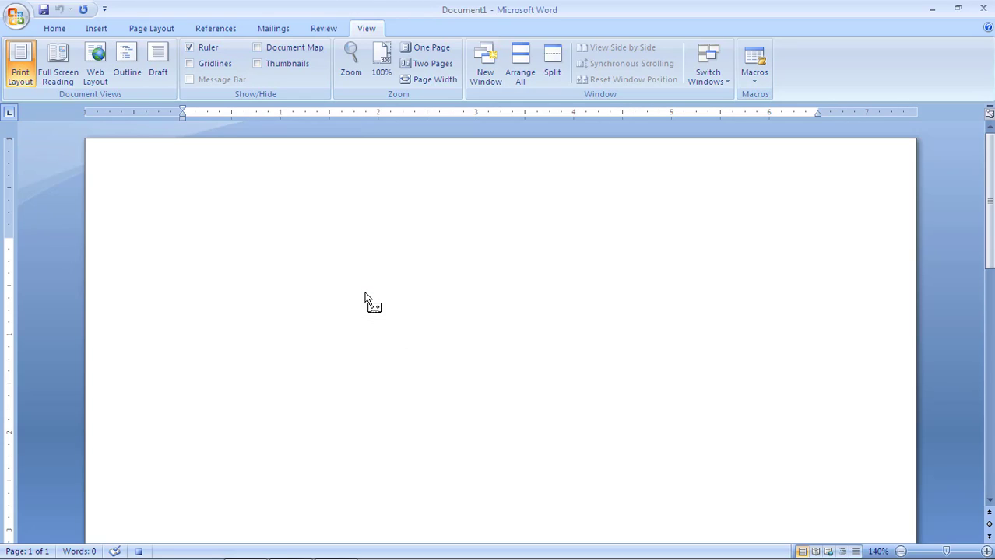
Step: Set the text formatting for the English macro to Times New Roman, size 14, bold
left_click(54, 29)
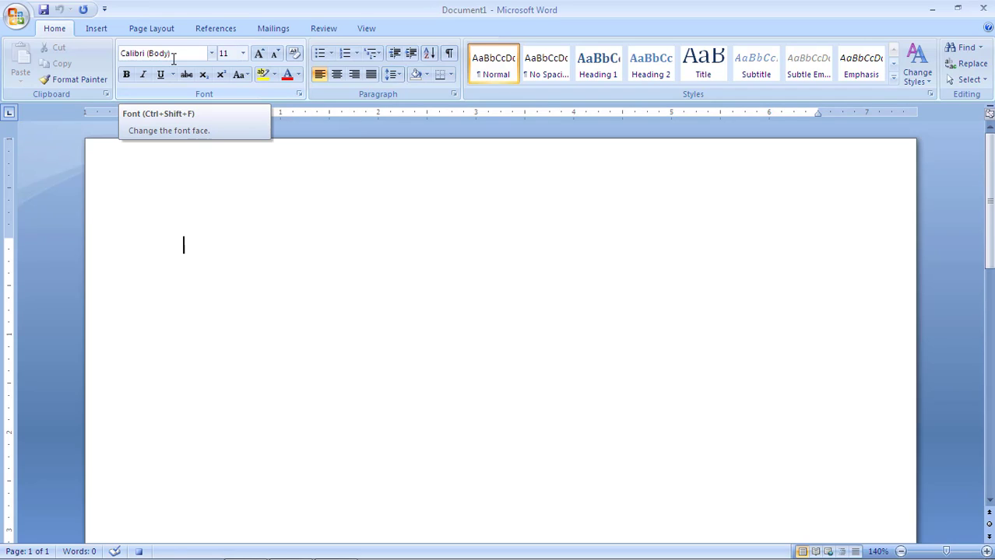
left_click(212, 55)
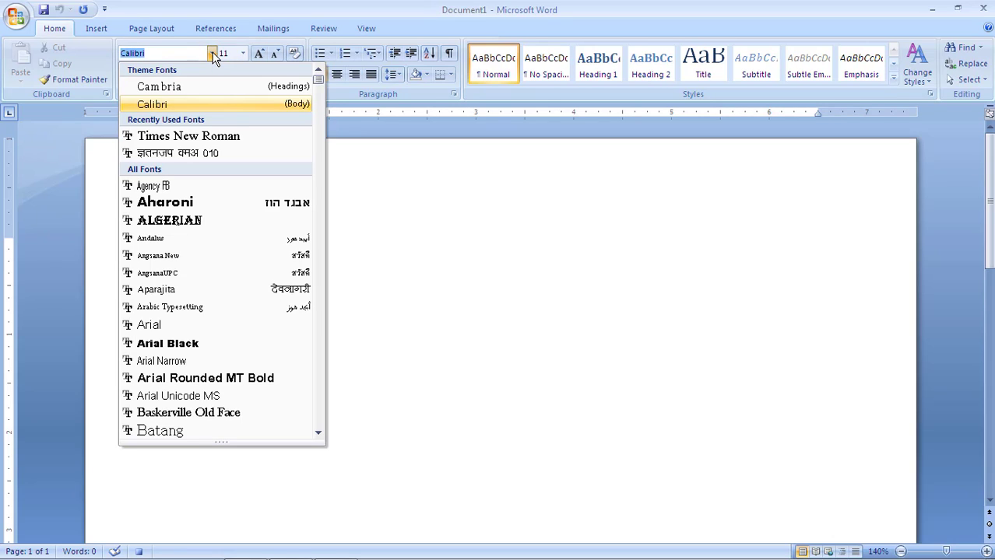
type("Times New Roman")
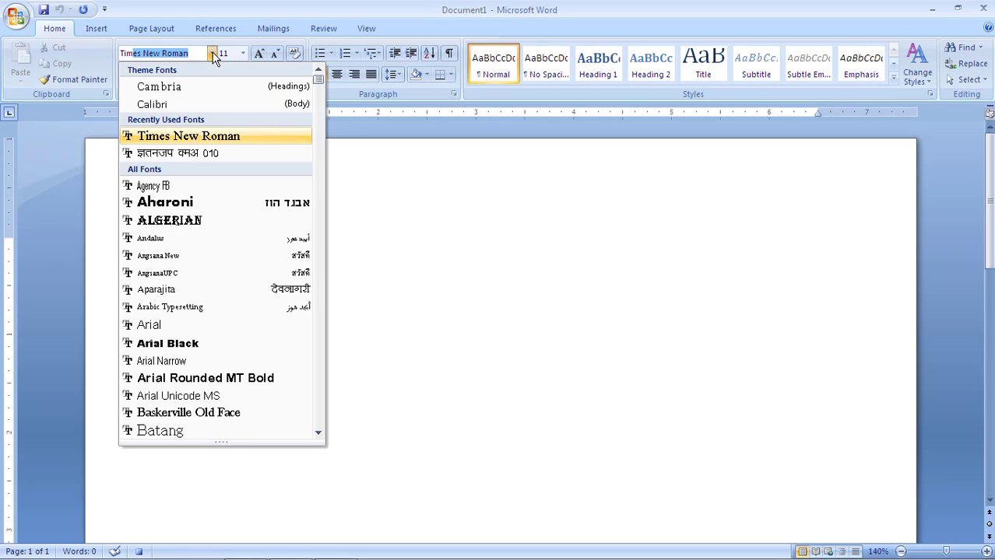
key("Return")
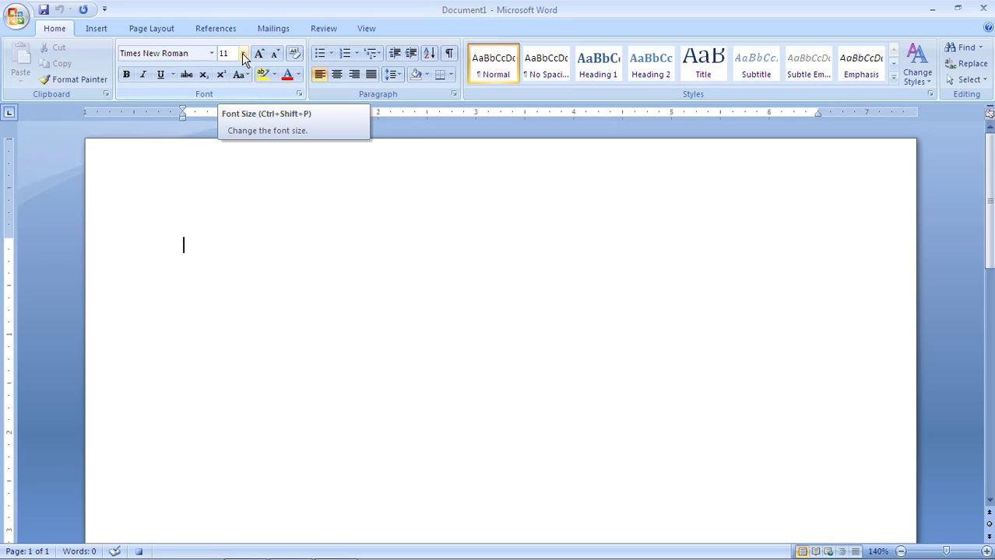
left_click(242, 53)
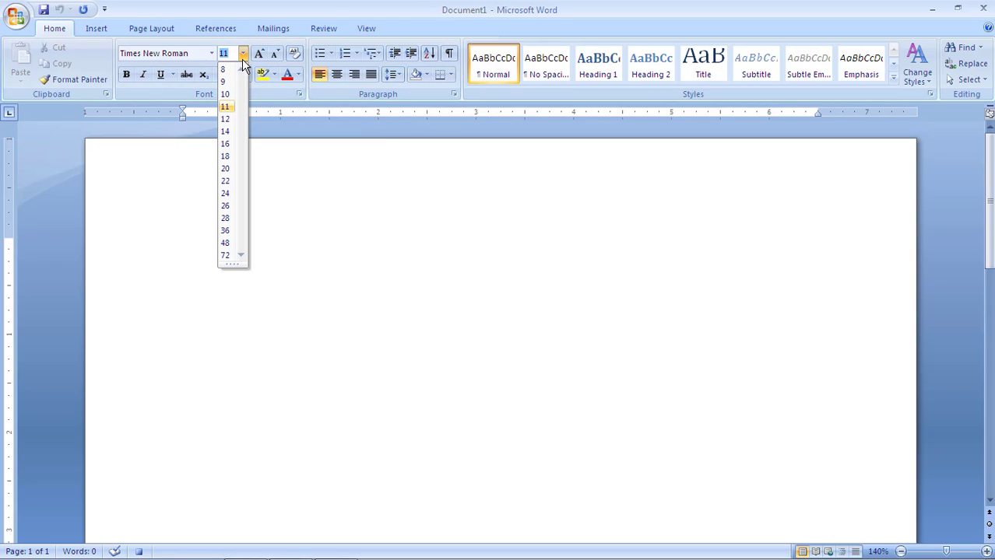
left_click(226, 132)
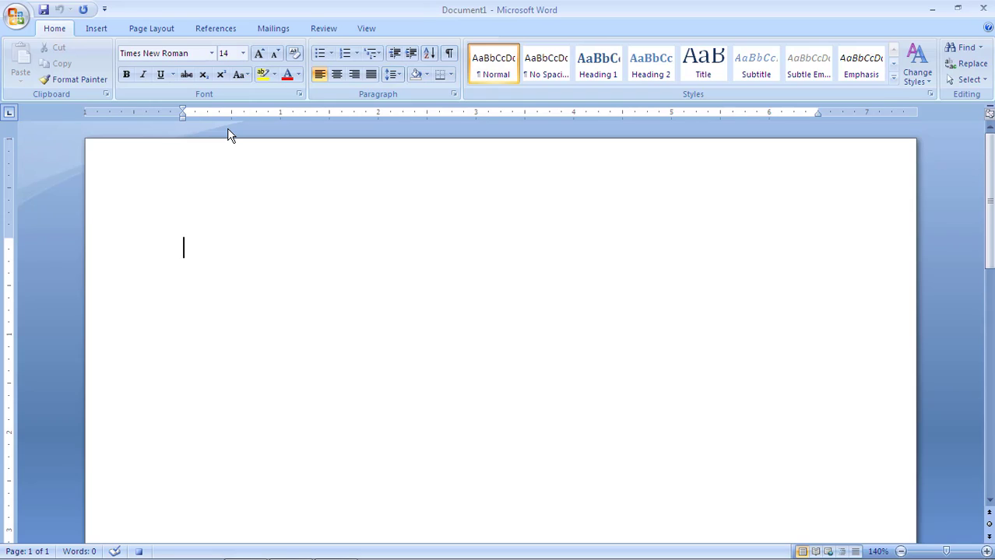
left_click(127, 75)
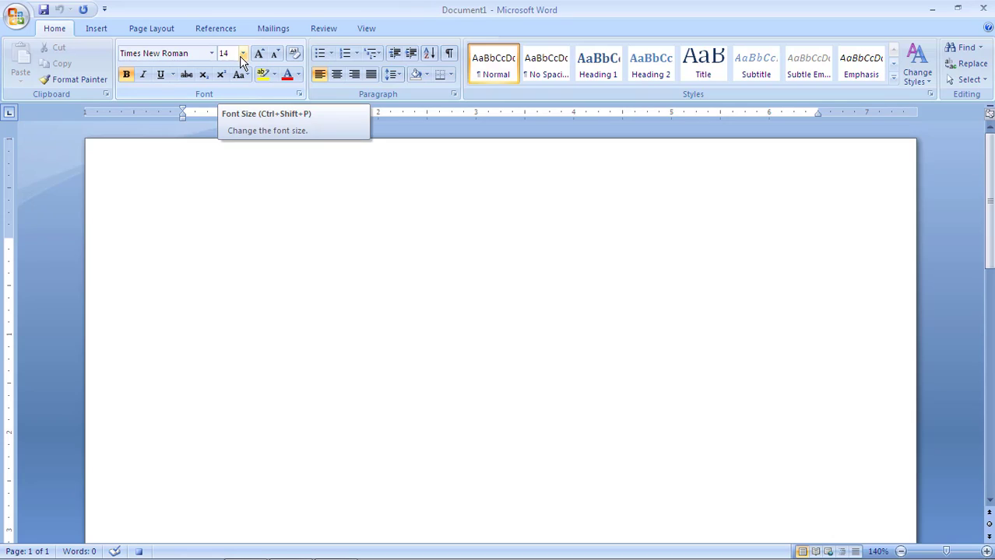
left_click(127, 76)
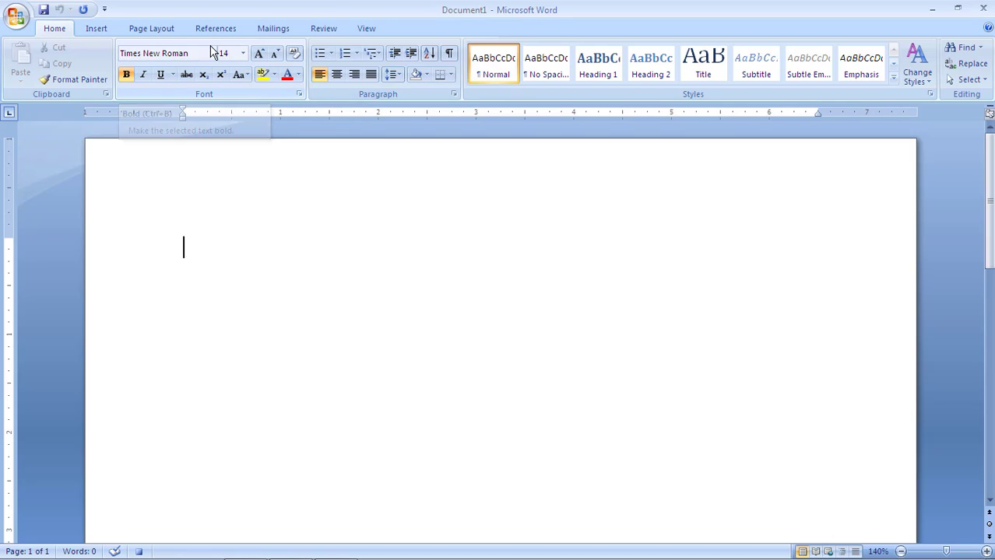
Step: Stop recording the English macro
left_click(368, 29)
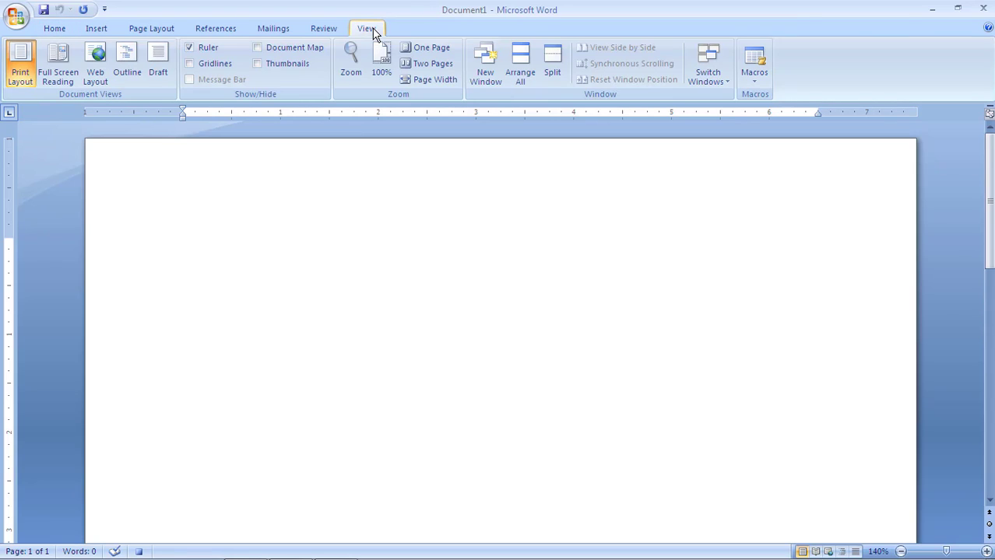
left_click(753, 82)
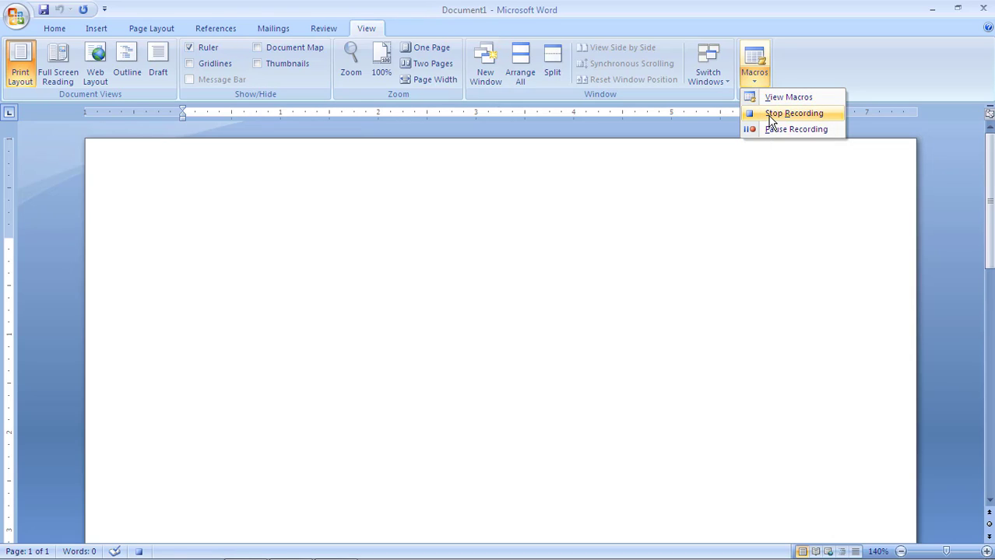
left_click(770, 115)
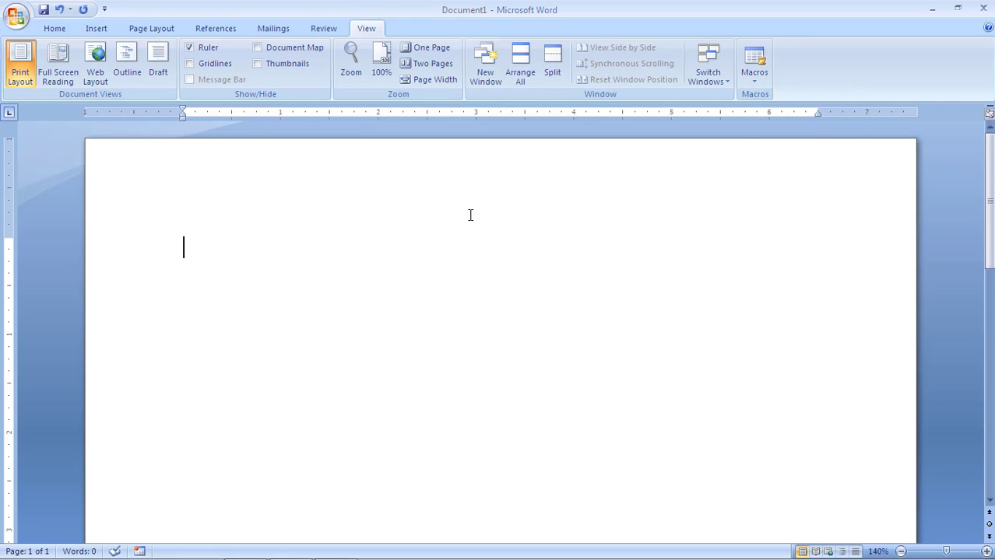
Step: Check the list of saved macros for the English macro, then close the list
left_click(752, 81)
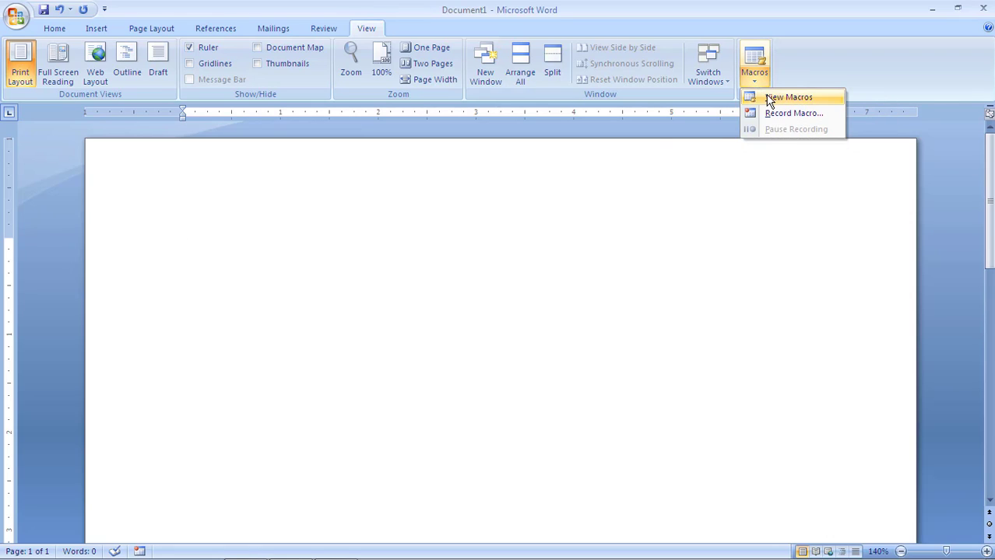
left_click(769, 98)
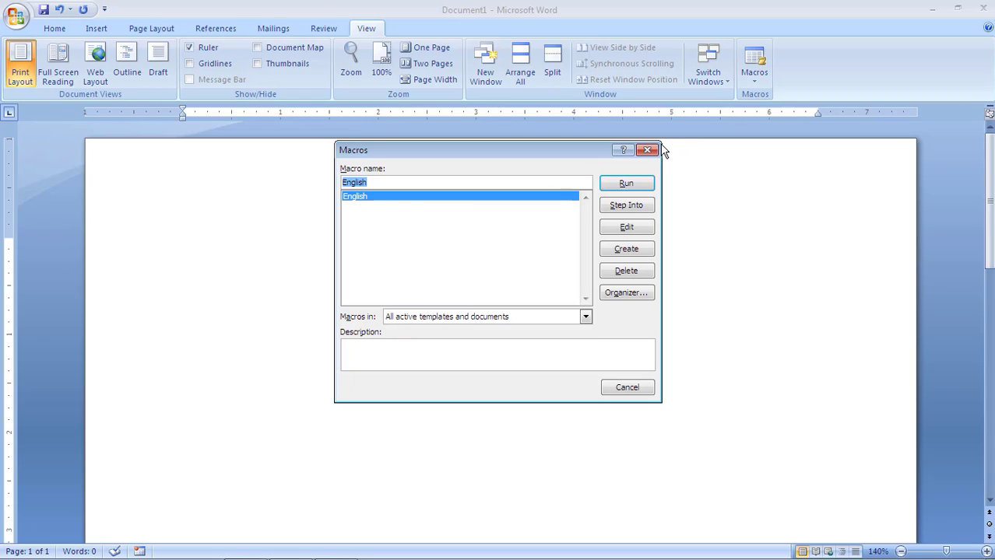
left_click(647, 150)
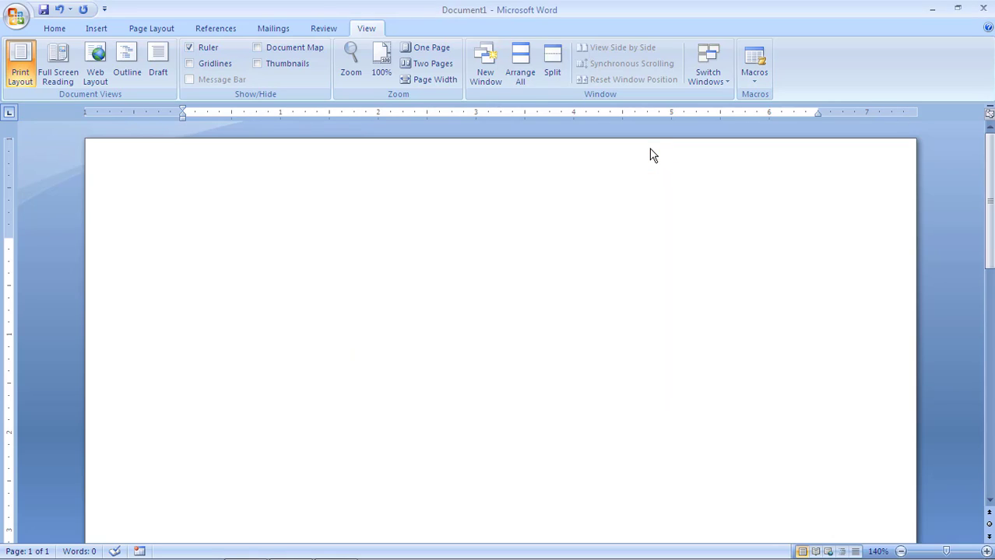
Step: Set up another macro recording named hindi, stored in All Documents (Normal.dotm)
left_click(755, 80)
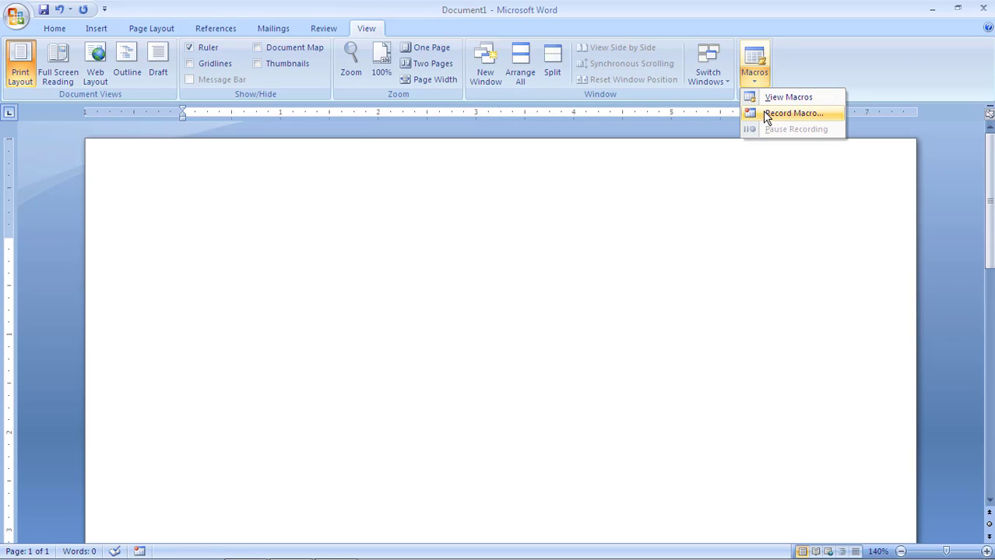
left_click(788, 113)
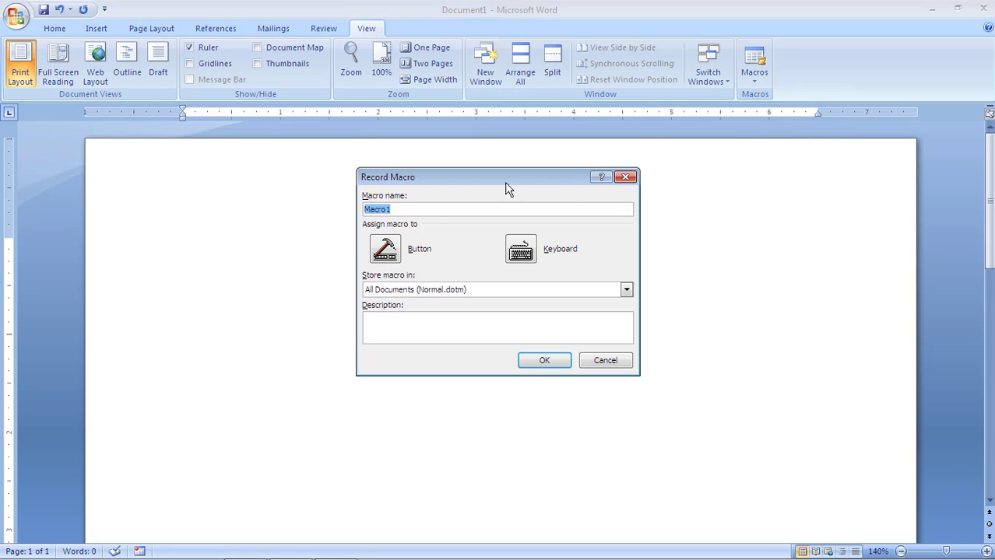
key("BackSpace")
Step: Assign the keyboard shortcut Ctrl+2 to the hindi macro and begin recording it
left_click(520, 249)
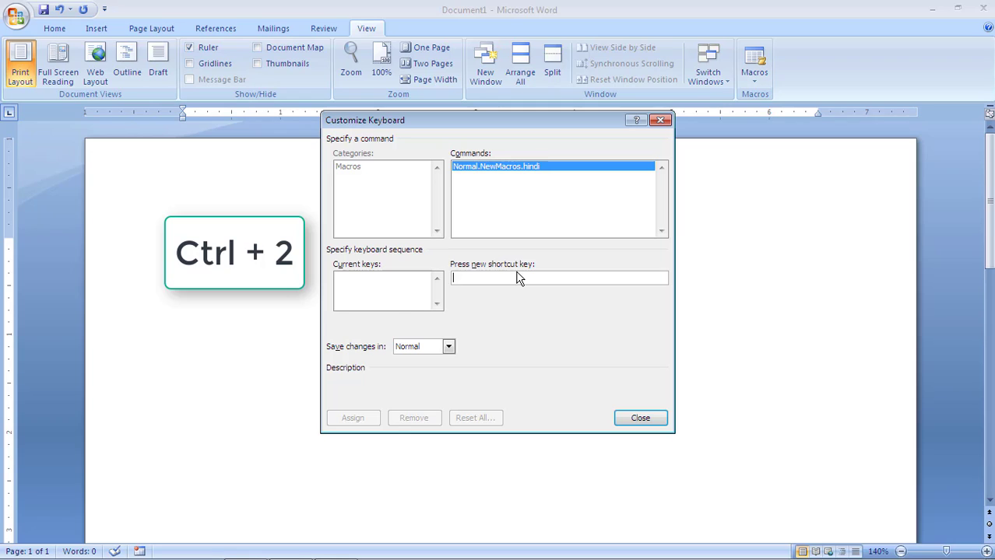
key("ctrl+2")
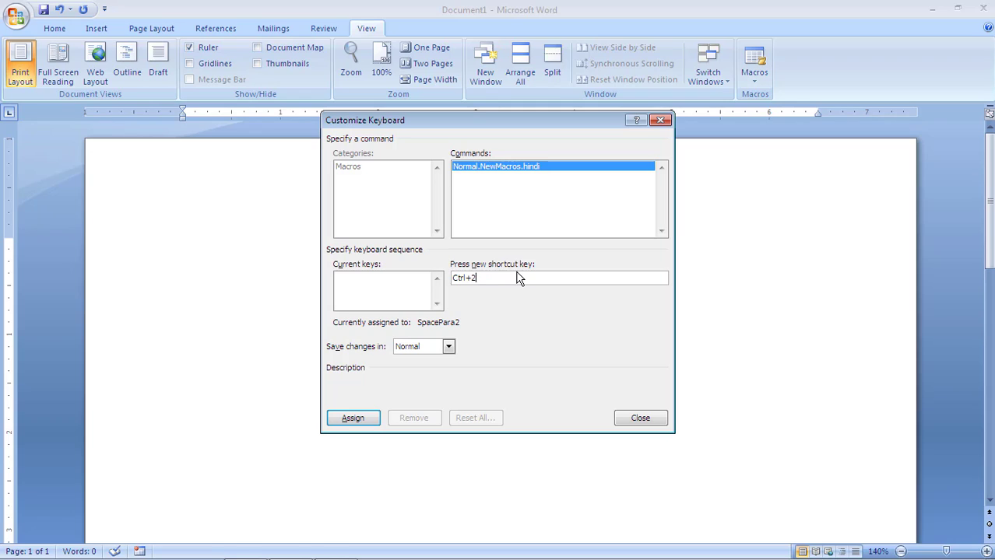
left_click(353, 420)
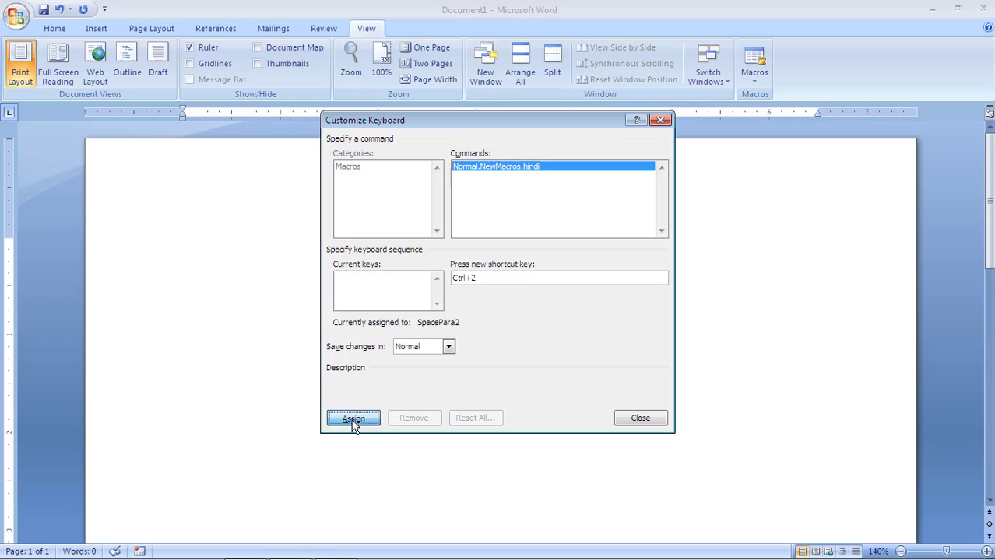
left_click(631, 422)
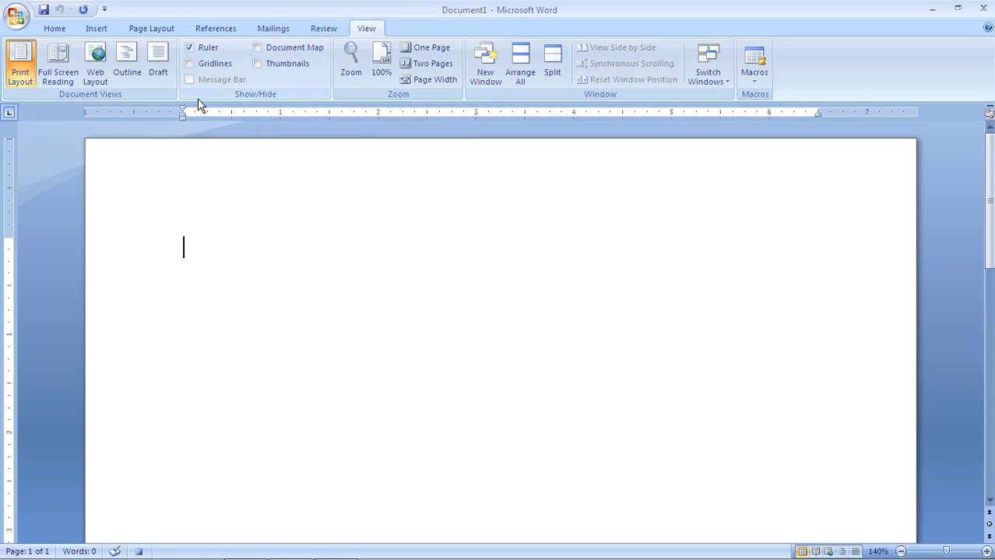
Step: Set the text formatting for the hindi macro to Kruti Dev 010, size 12, bold
left_click(55, 28)
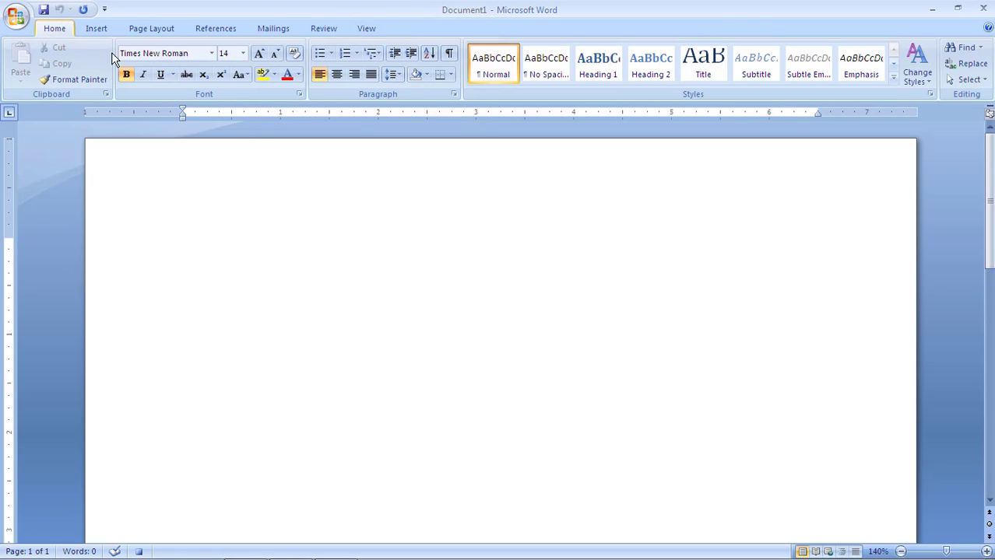
left_click(212, 54)
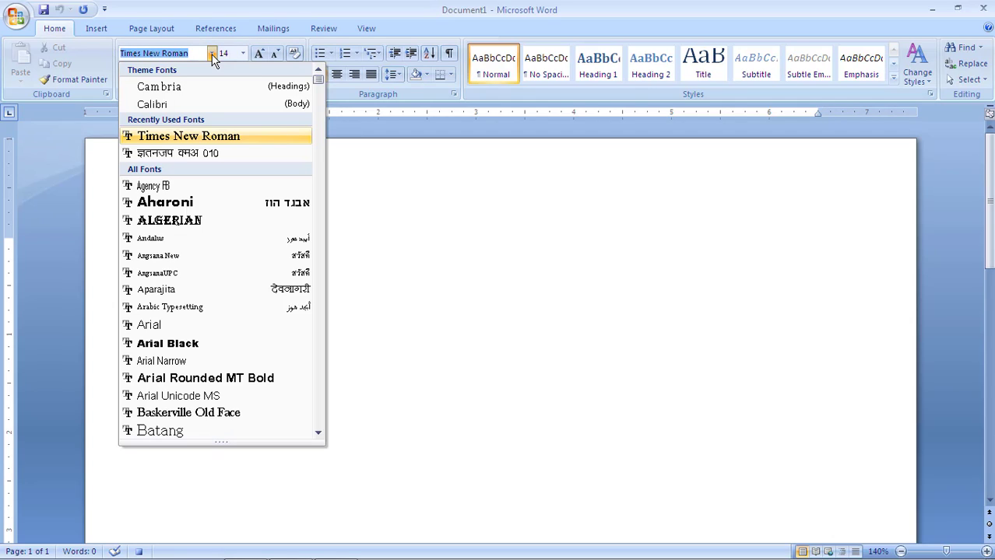
key("Down")
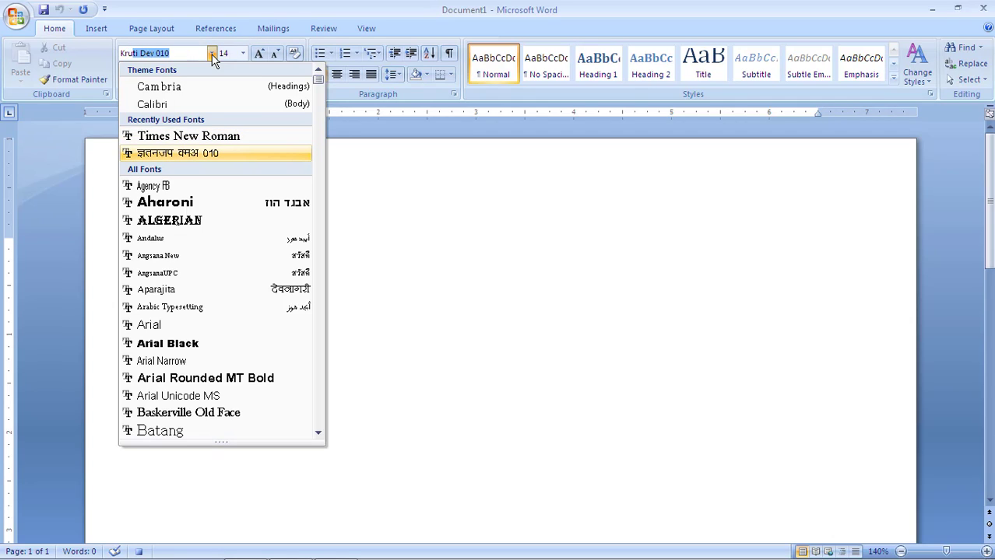
key("Return")
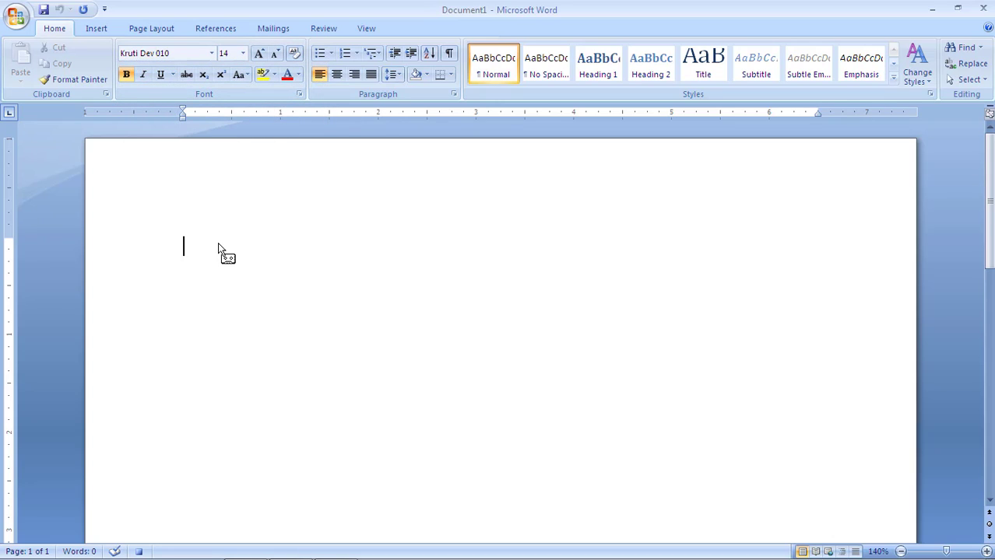
left_click(244, 54)
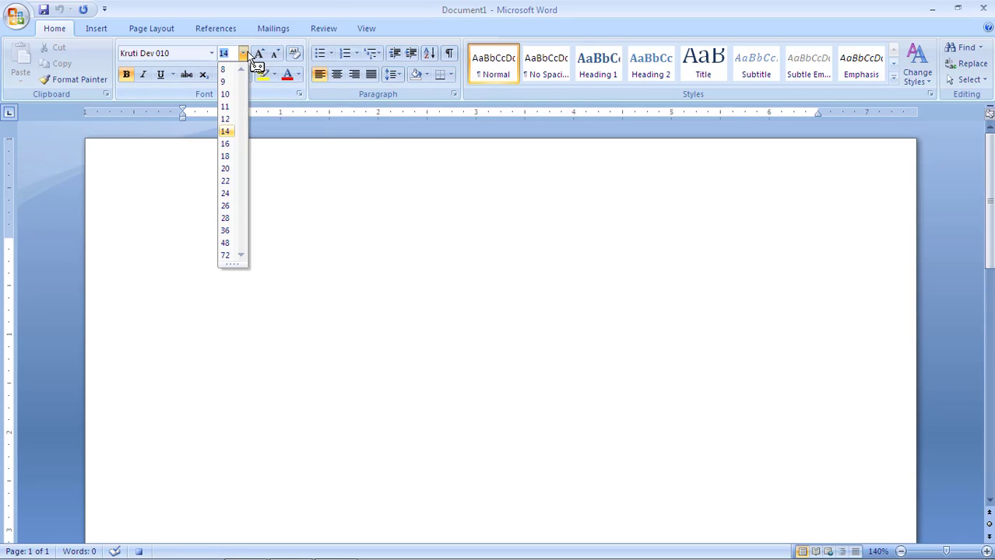
left_click(226, 120)
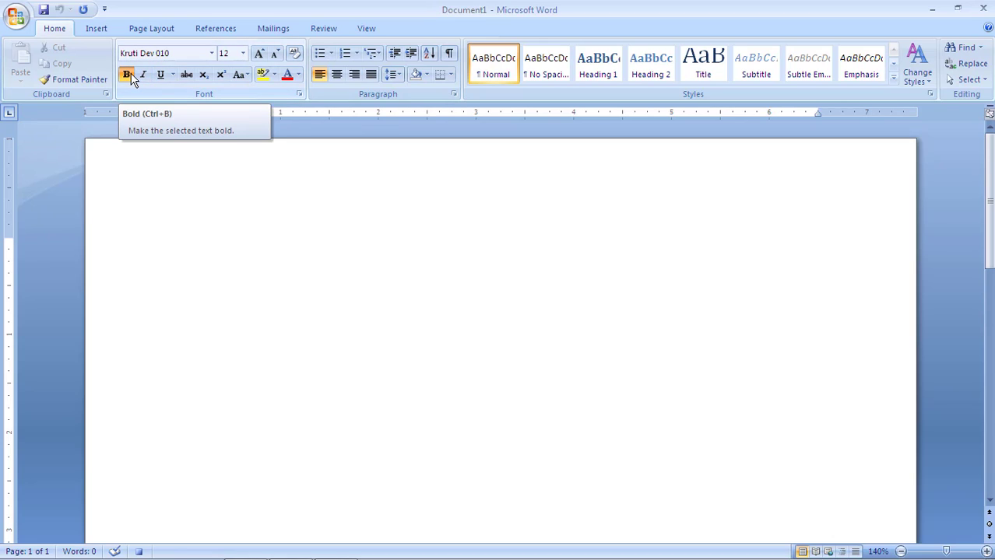
left_click(128, 75)
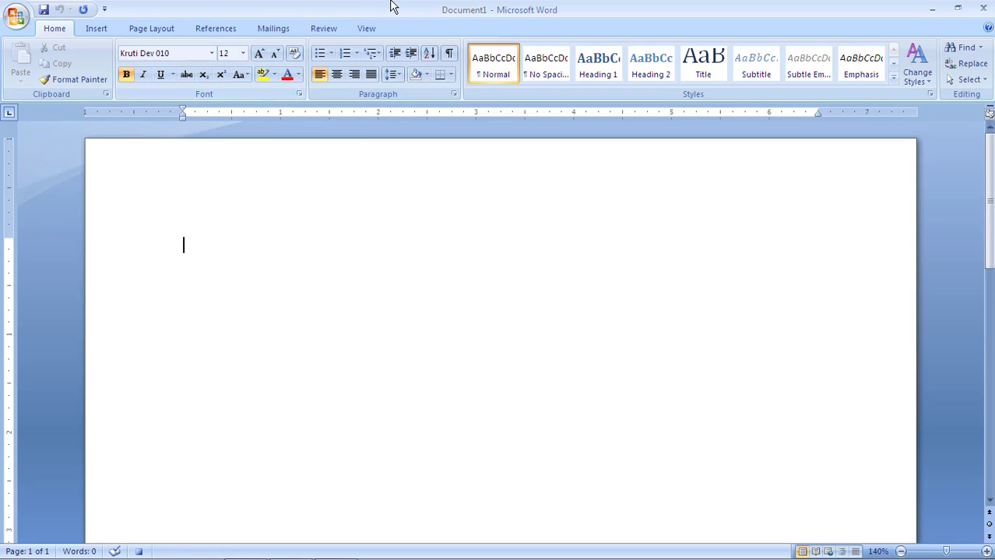
Step: Stop recording the hindi macro
left_click(375, 28)
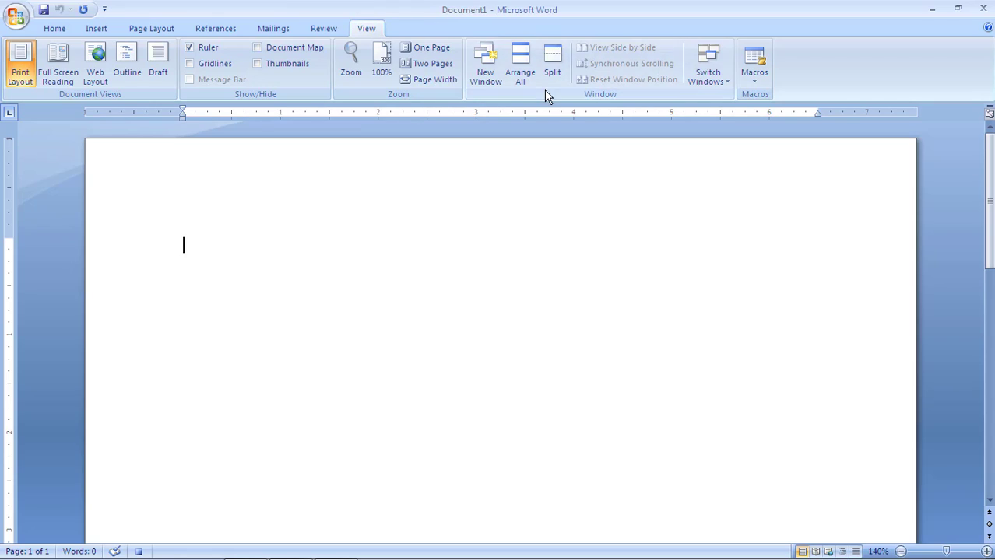
left_click(757, 86)
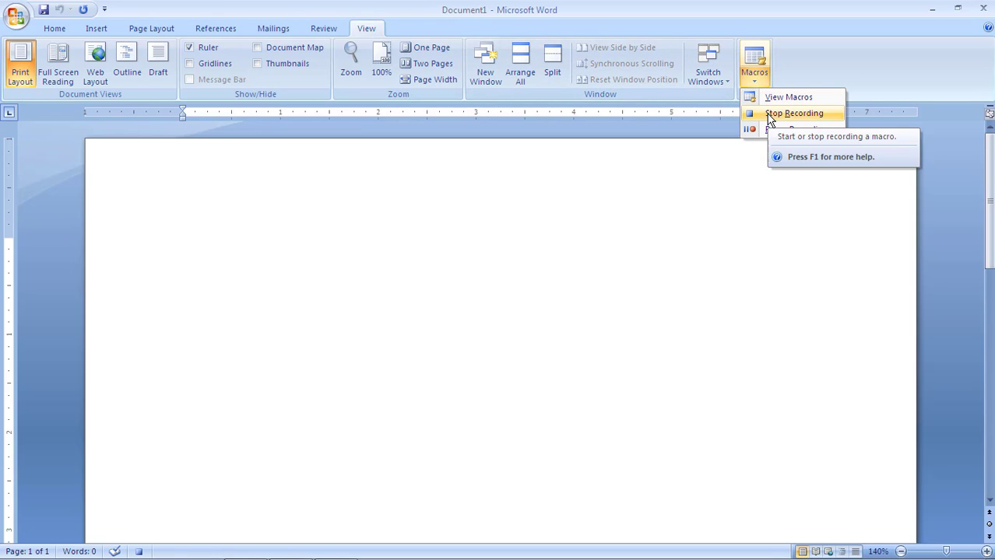
left_click(790, 113)
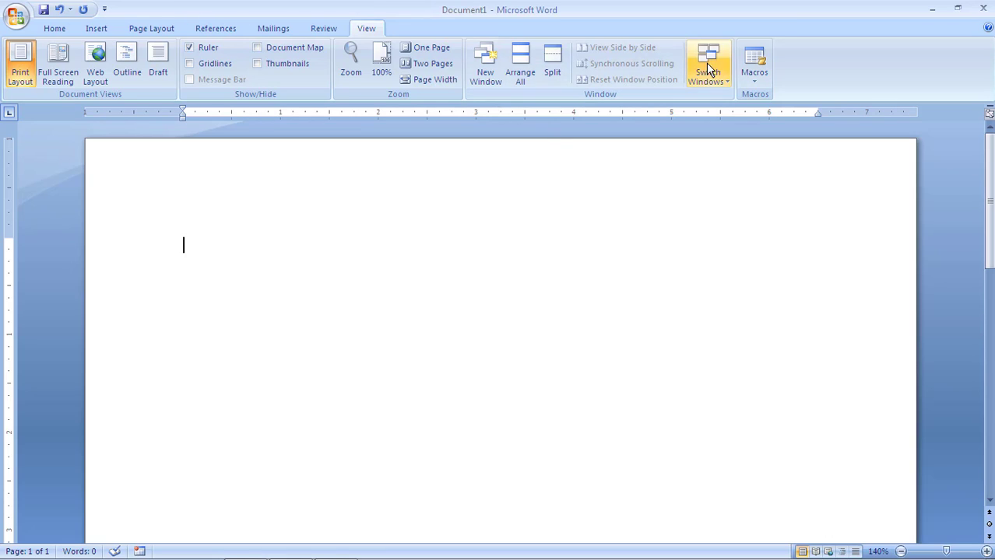
Step: Check the list of saved macros for the English and hindi entries, then close the list
left_click(746, 82)
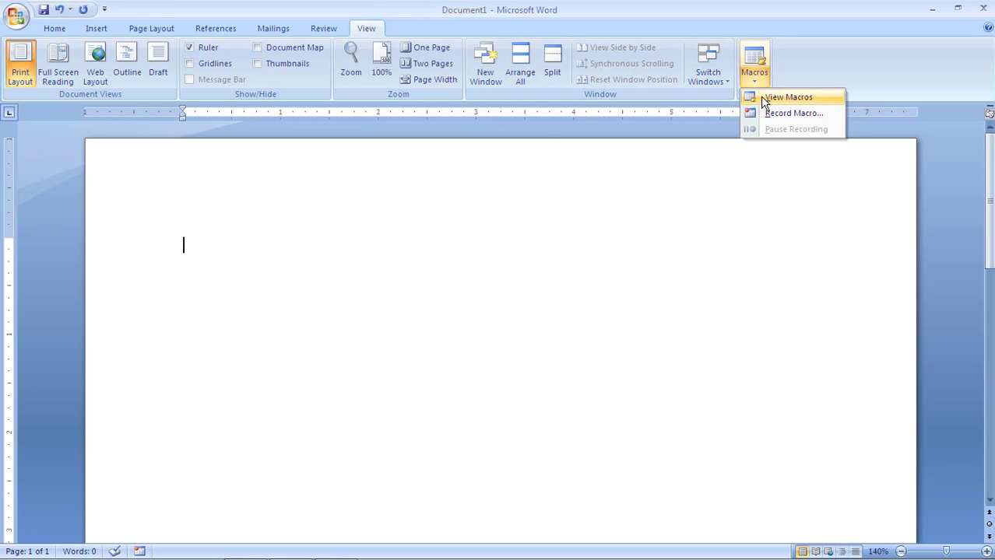
left_click(769, 96)
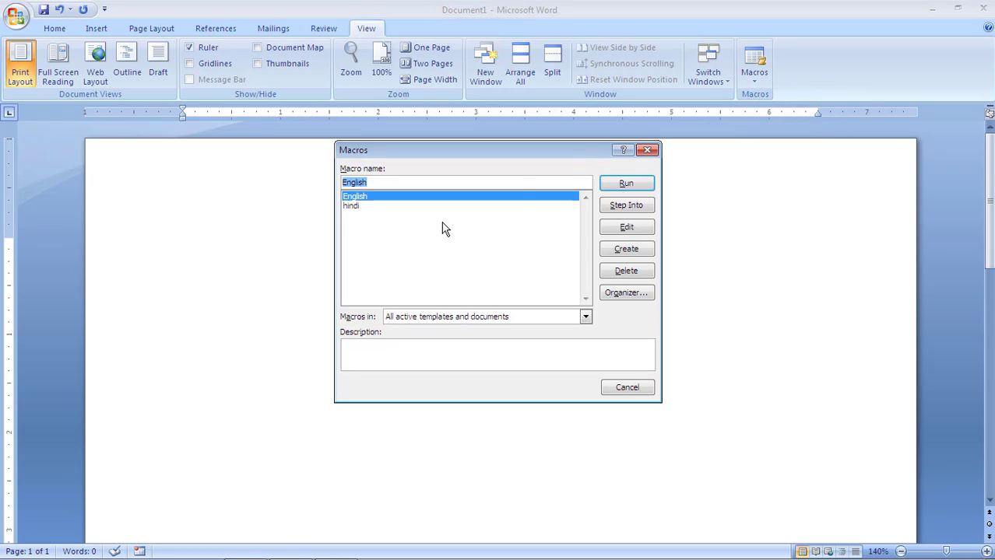
left_click(355, 209)
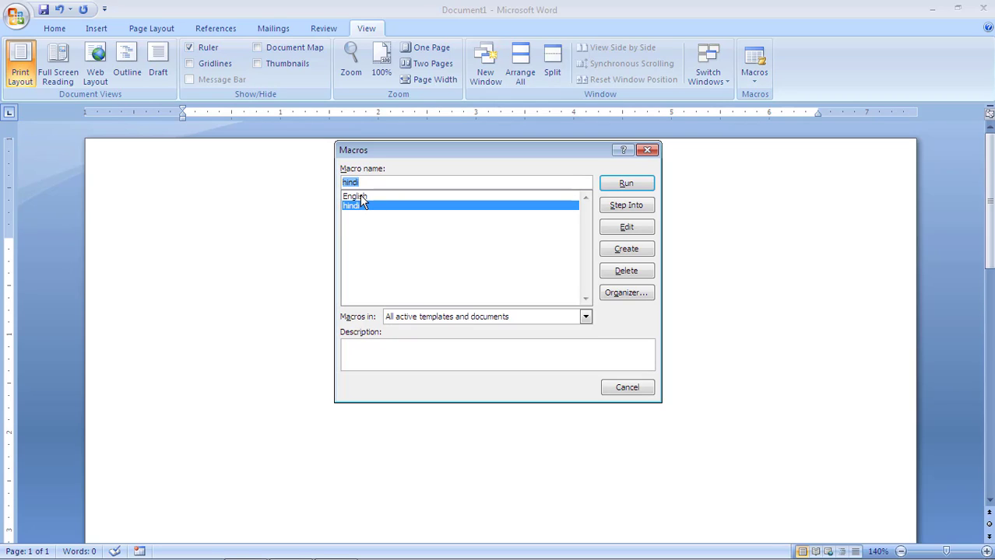
left_click(360, 198)
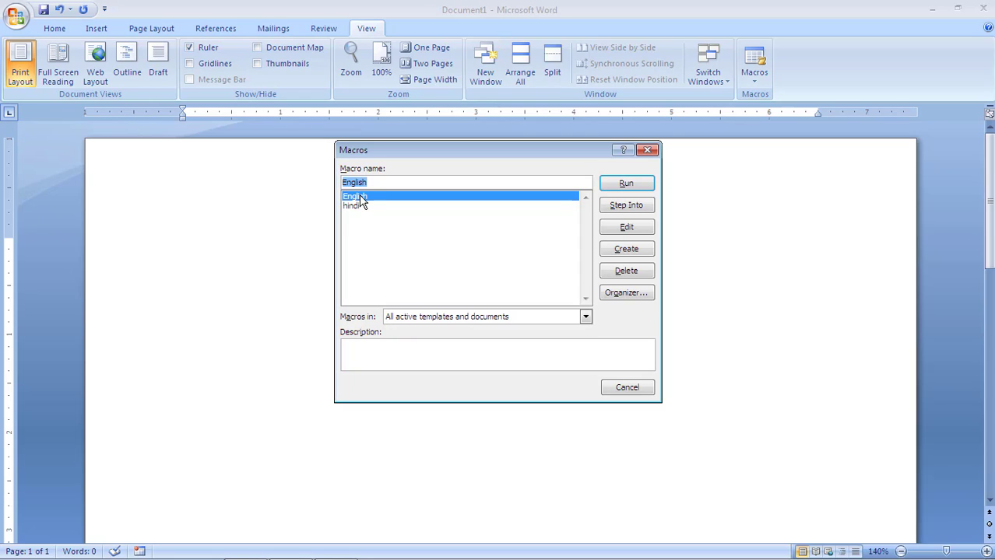
left_click(360, 209)
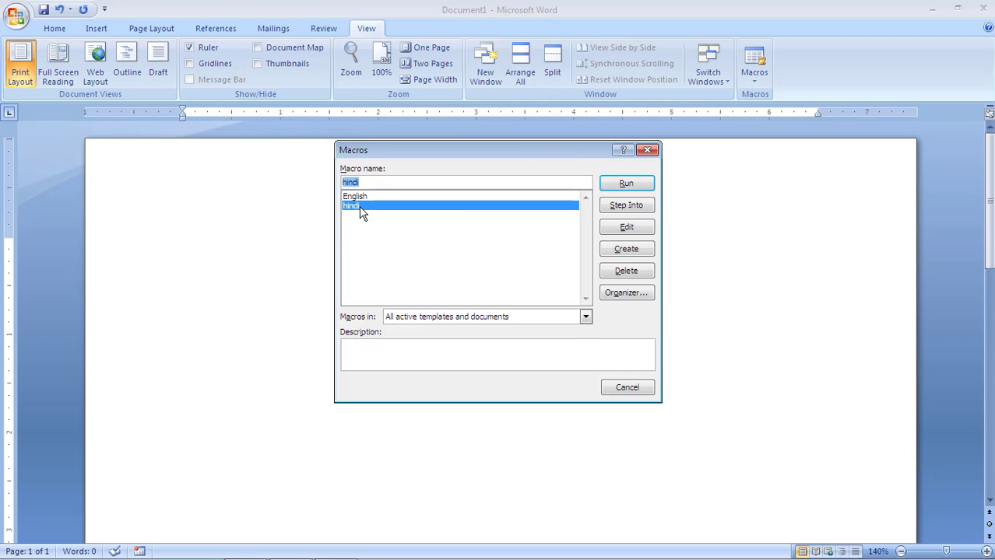
left_click(648, 151)
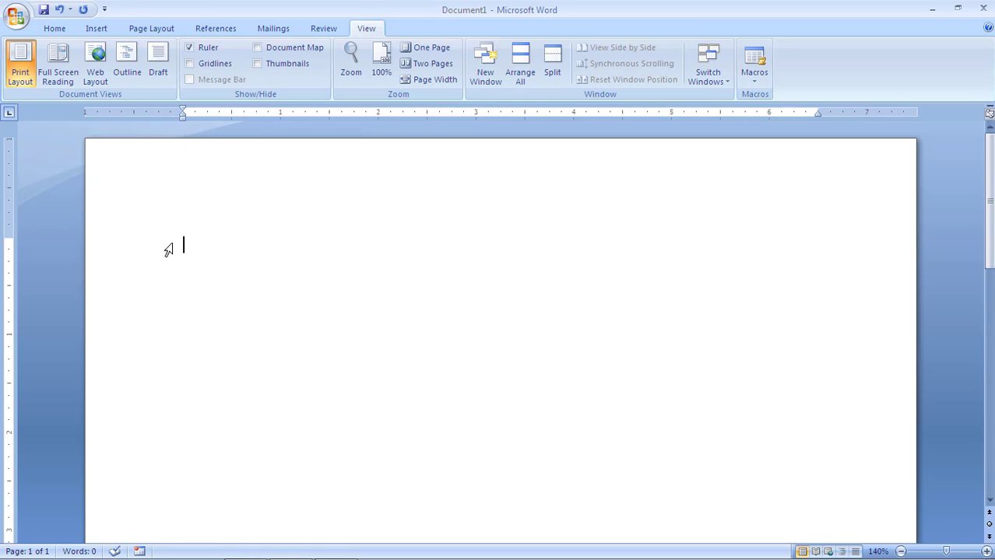
Step: Run the English macro by its shortcut and write "The best career computer training institute." in the document
left_click(59, 29)
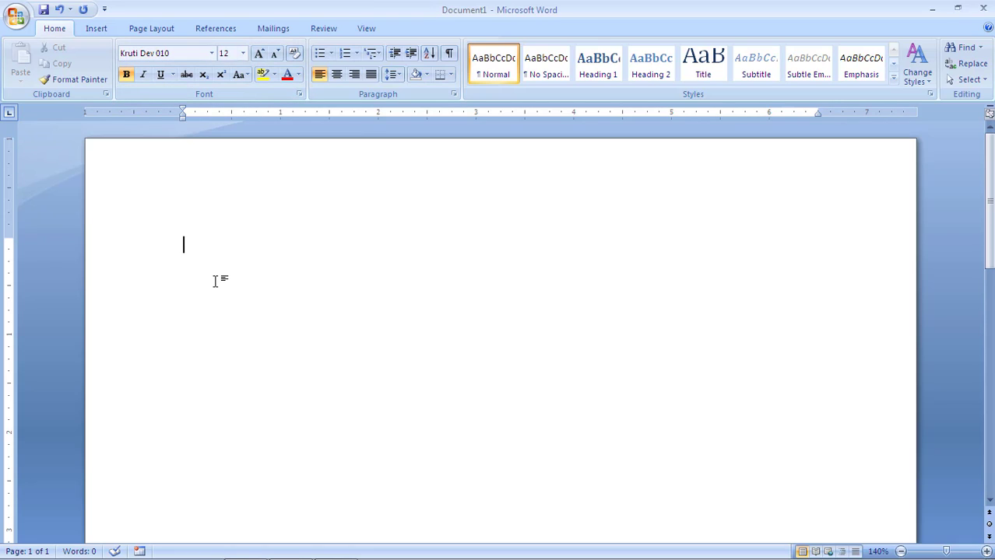
key("ctrl+1")
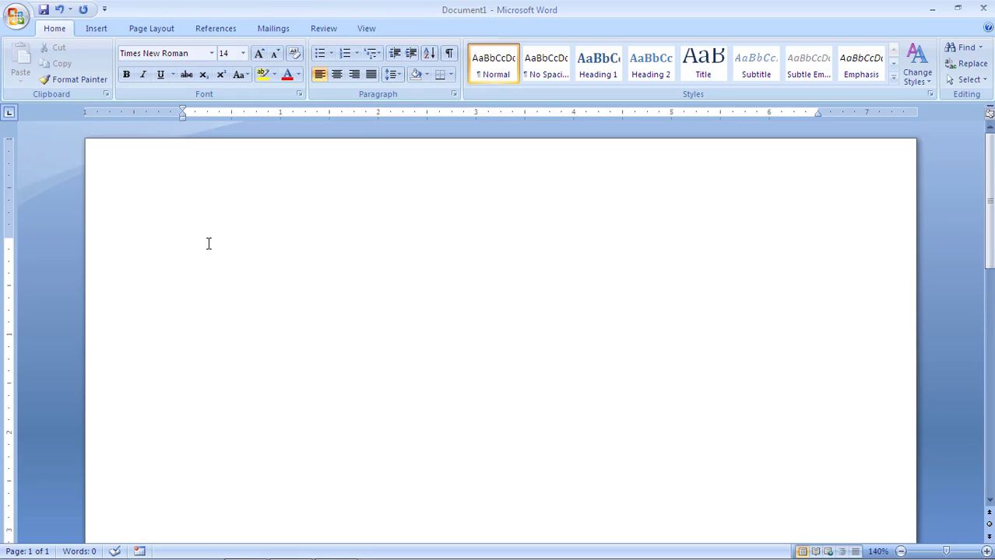
type("The best cAR")
key("BackSpace")
key("BackSpace")
type("areer ")
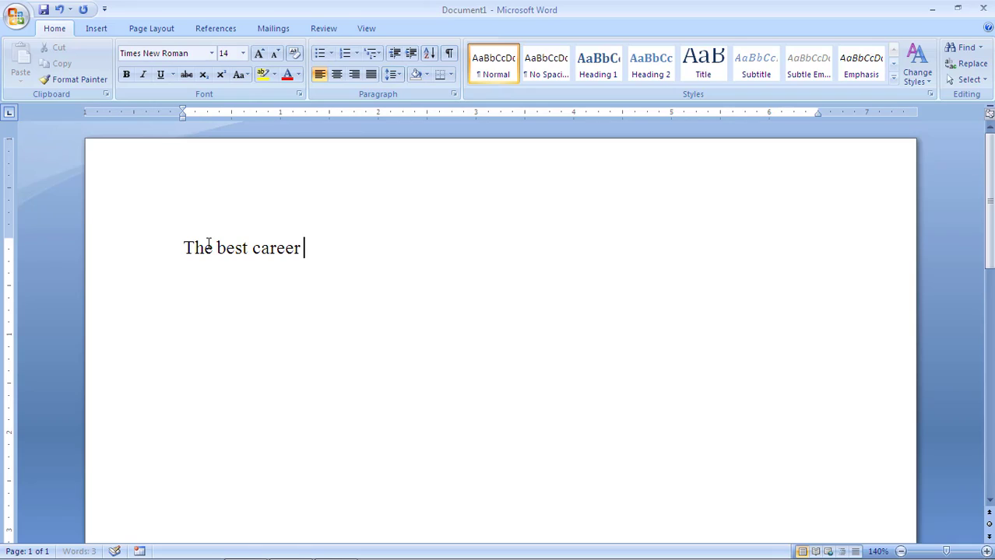
type("computer")
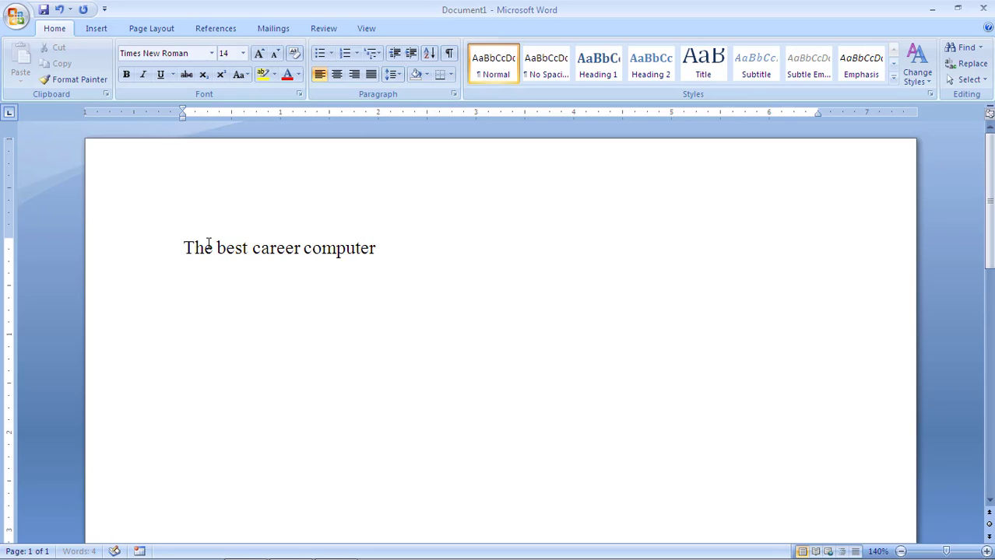
type(" training ins")
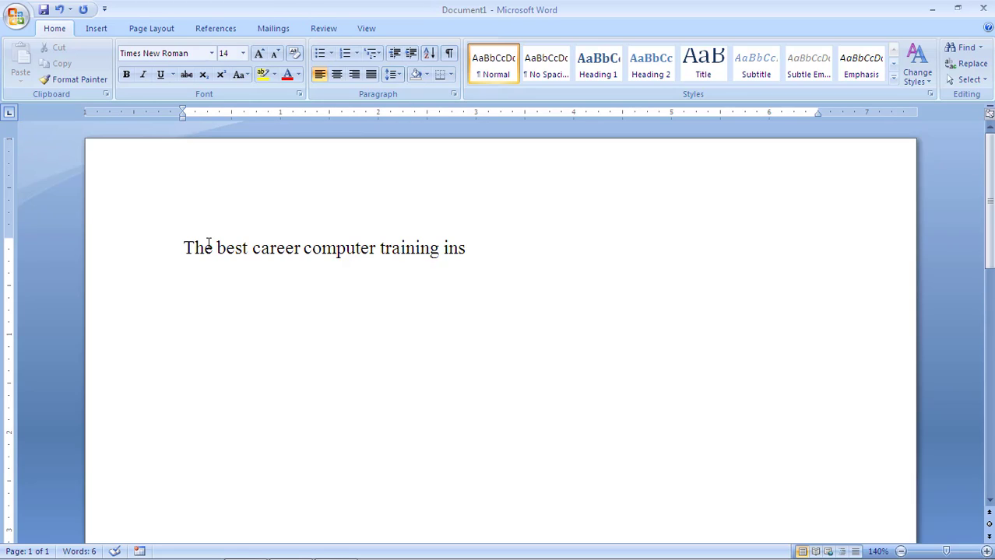
type("titute.")
Step: Run the hindi macro by its shortcut and write "मेरा भारत महान" after the English sentence
key("ctrl+2")
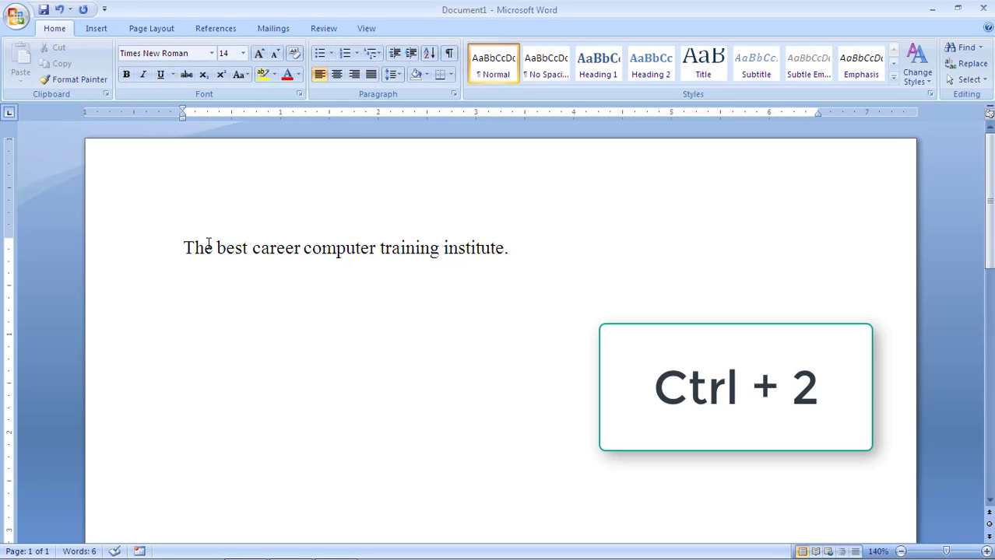
key("ctrl+2")
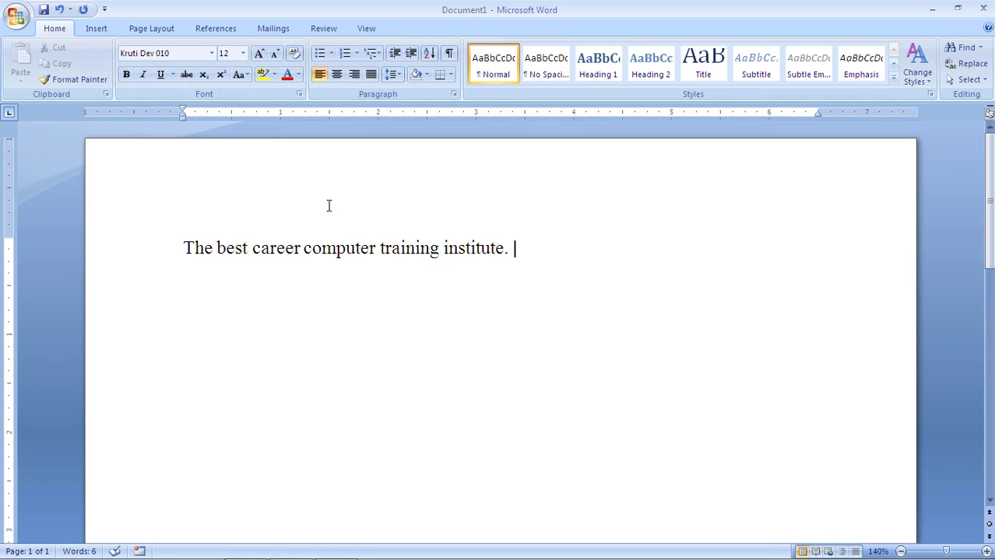
type("esjk H")
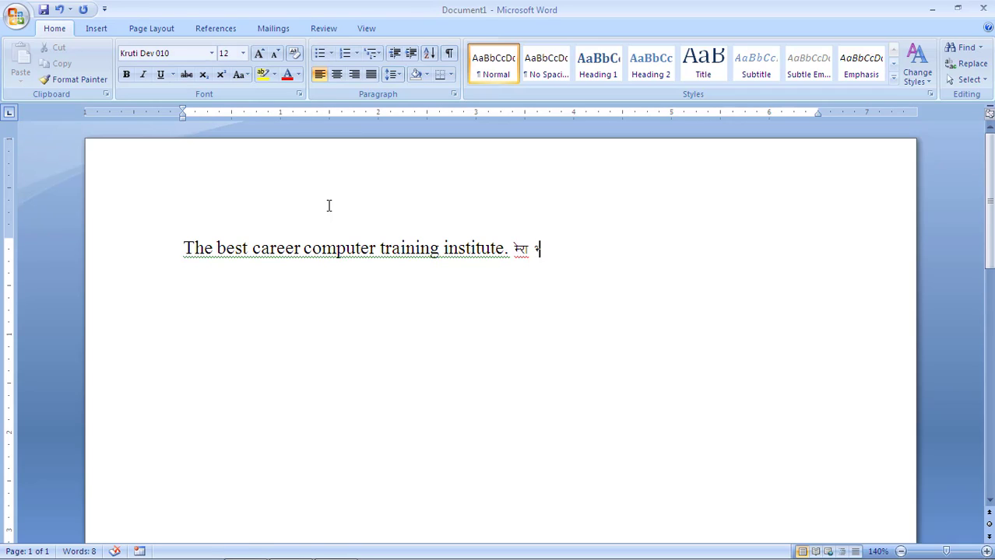
key("ctrl+z")
key("ctrl+z")
type("Hkkjr eg")
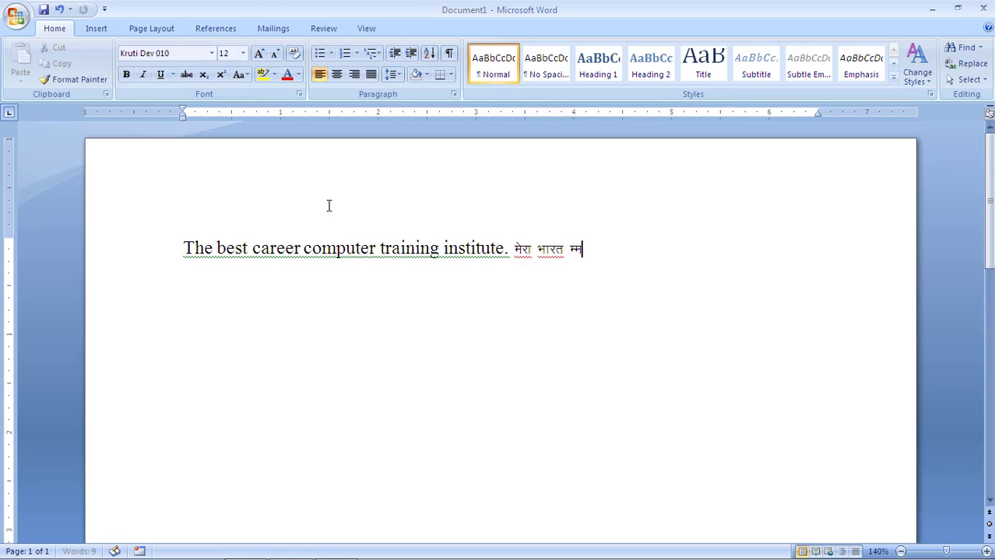
key("BackSpace")
key("BackSpace")
type("egk")
type("u")
Step: Alternate between the English and hindi macro formatting at the end of the line, finishing on Kruti Dev 010
key("ctrl+z")
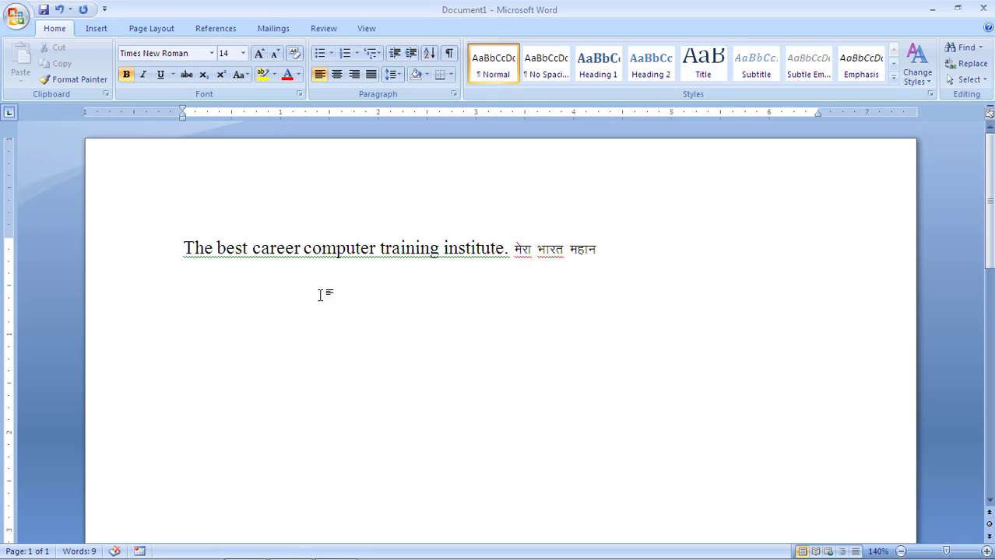
key("ctrl+y")
key("ctrl+z")
key("ctrl+y")
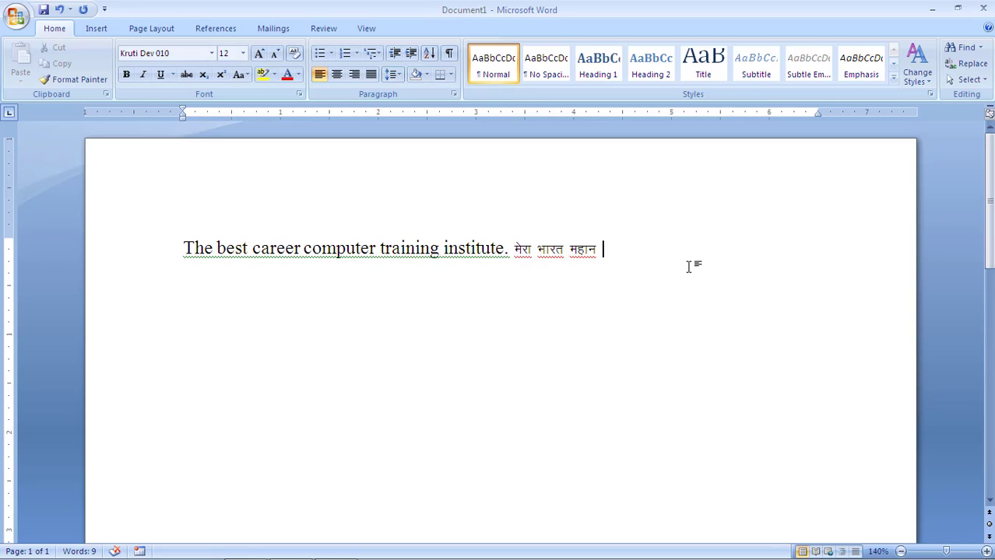
Step: Choose the Times New Roman font manually and add the word "apple" after the Hindi phrase
left_click(211, 55)
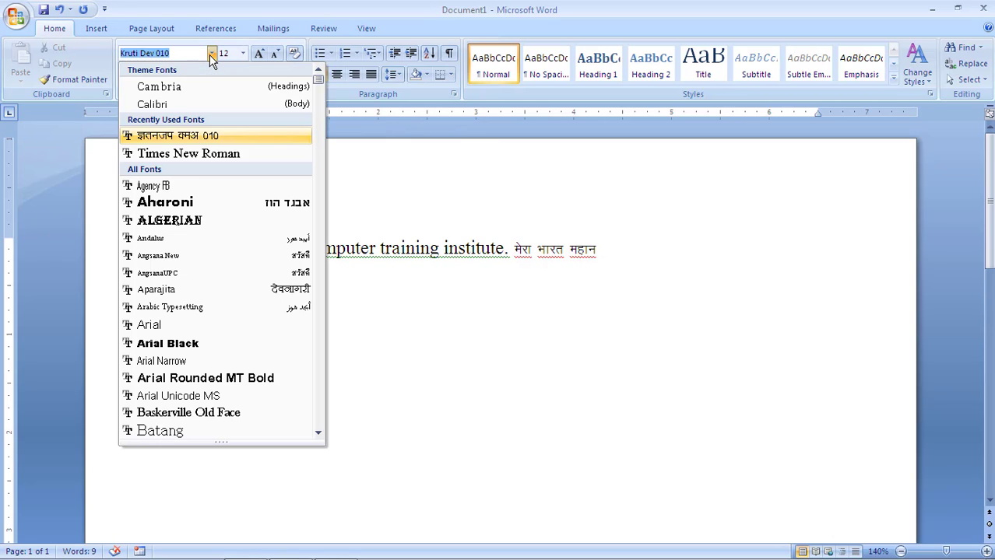
left_click(190, 155)
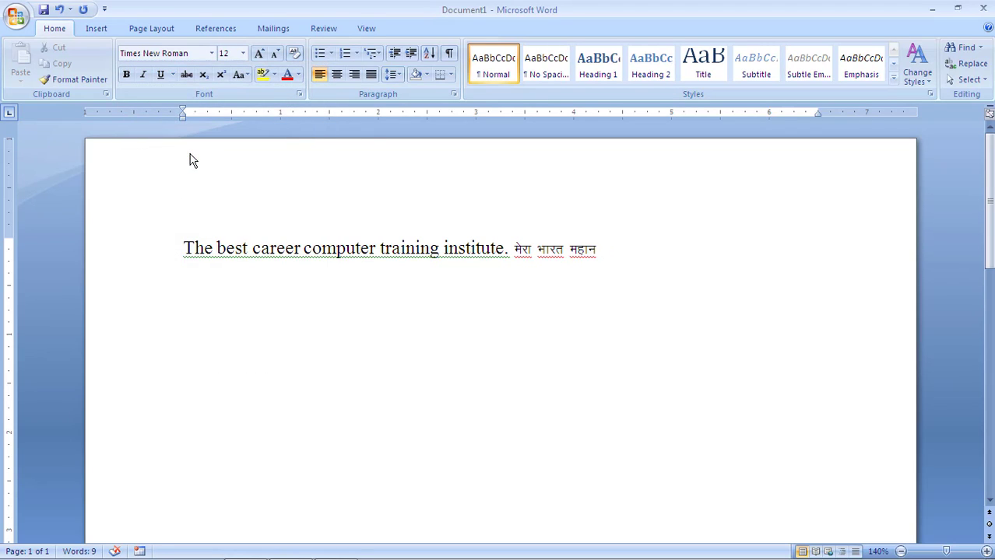
type("apple")
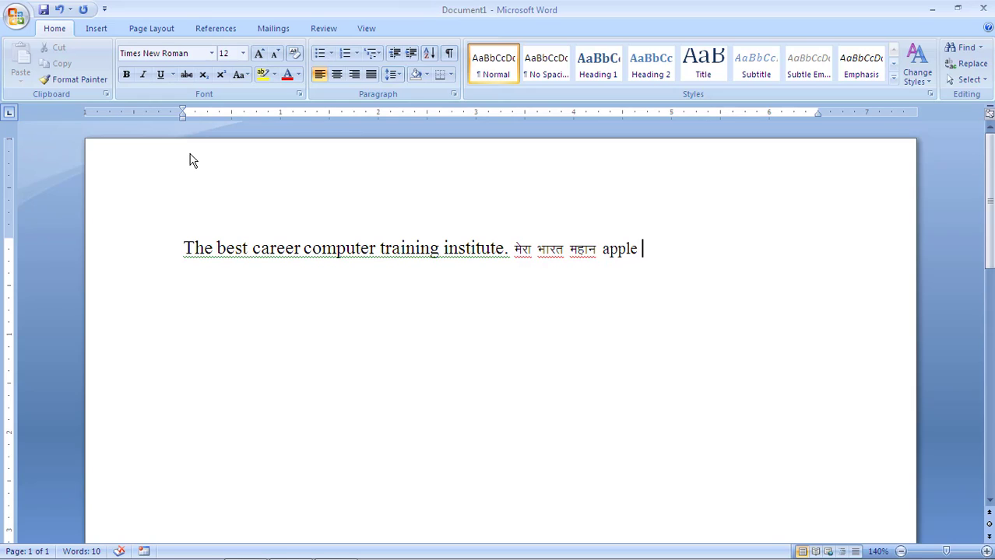
Step: Choose the Kruti Dev 010 font manually and add a short sample of Hindi characters after "apple"
left_click(212, 55)
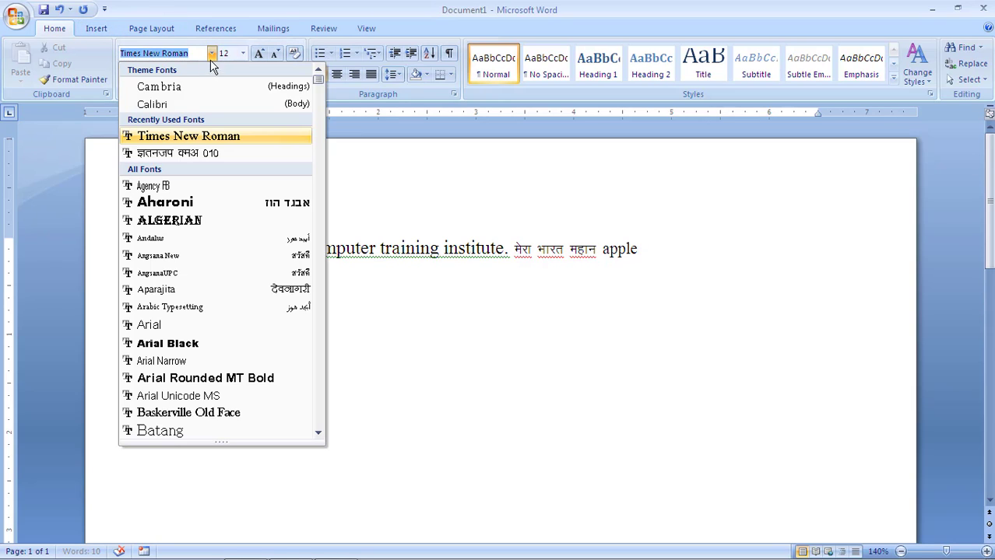
left_click(207, 154)
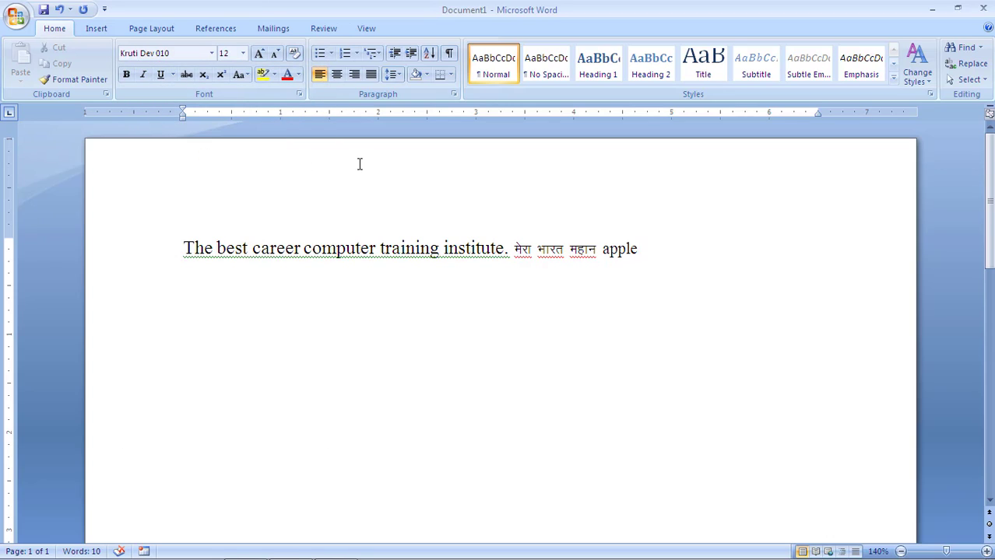
type("ggggf")
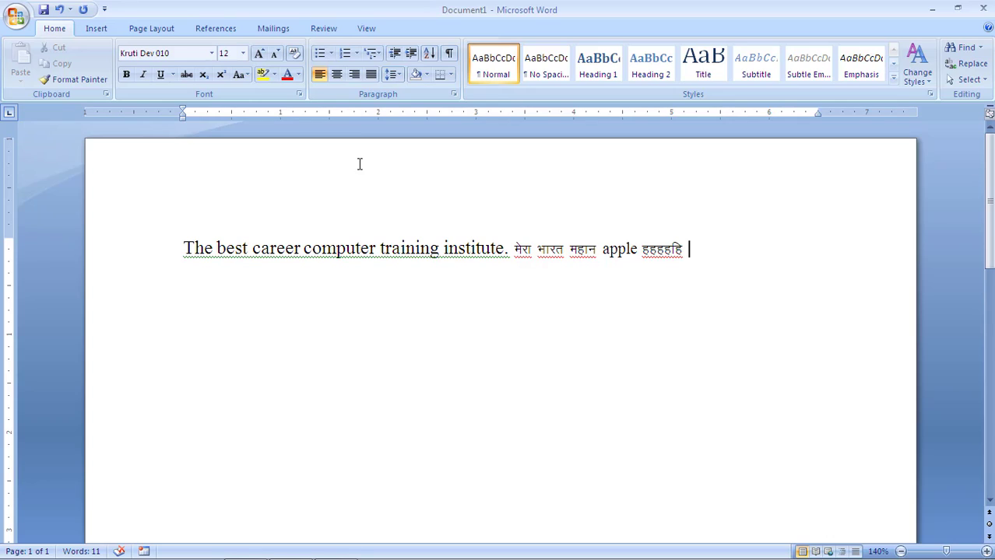
Step: Switch to the English macro's formatting by its shortcut and add the sample text "gggggghghg"
key("alt+shift")
type("g")
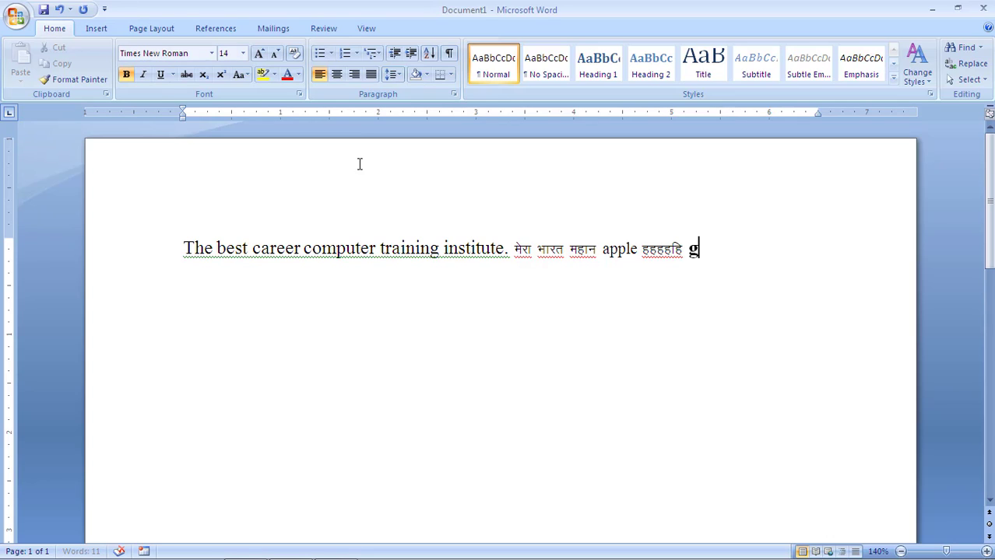
type("ggggg")
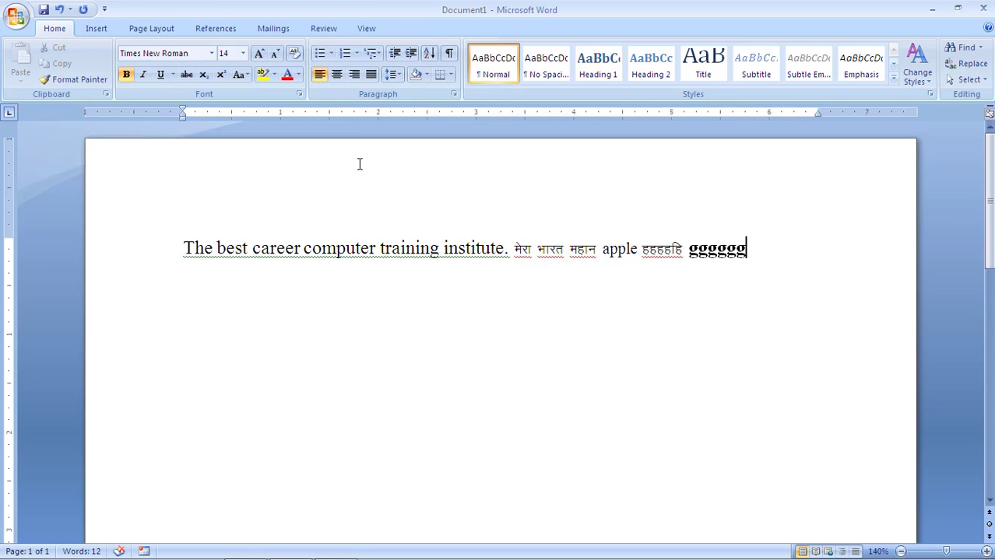
type("hghg")
Step: Switch to the hindi macro's formatting by its shortcut and add the sample text "हीहीह"
key("alt+shift")
type("ghg हीह")
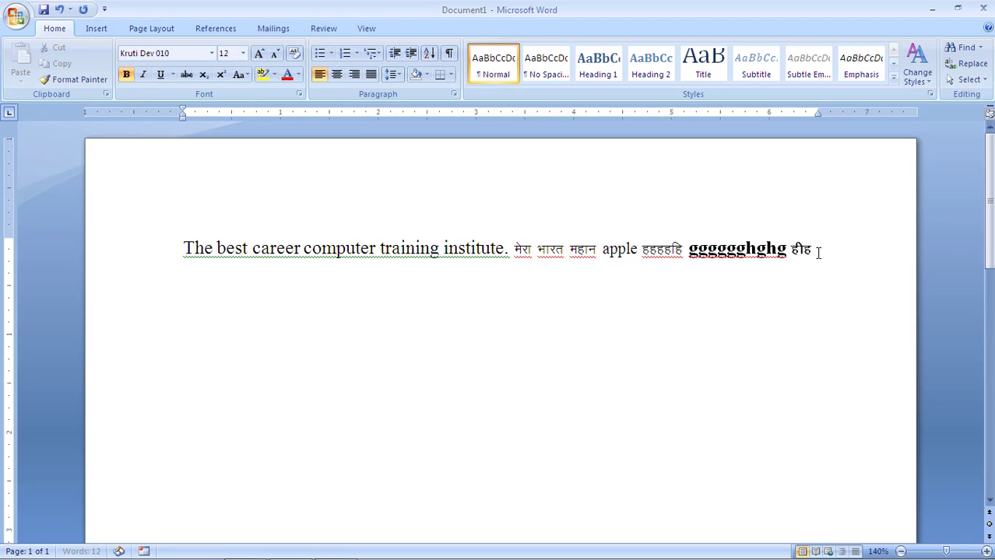
type("hg")
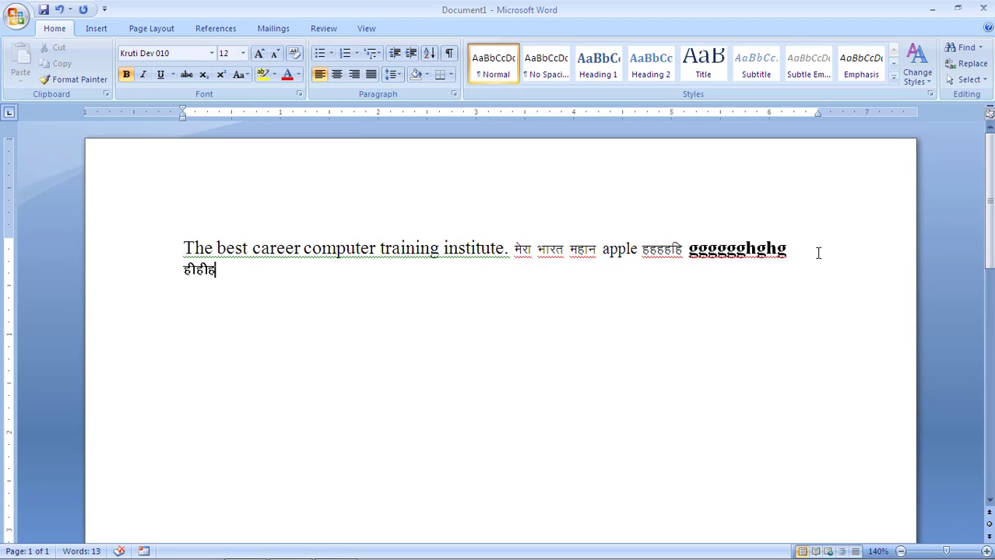